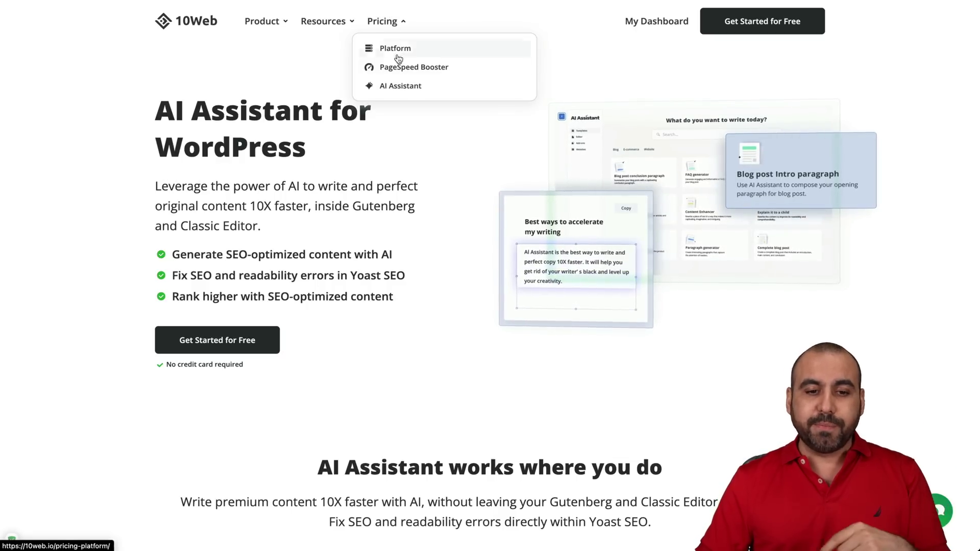
- Open the 10Web AI Assistant pricing page with Personal, Premium and Agency plans
left_click(400, 85)
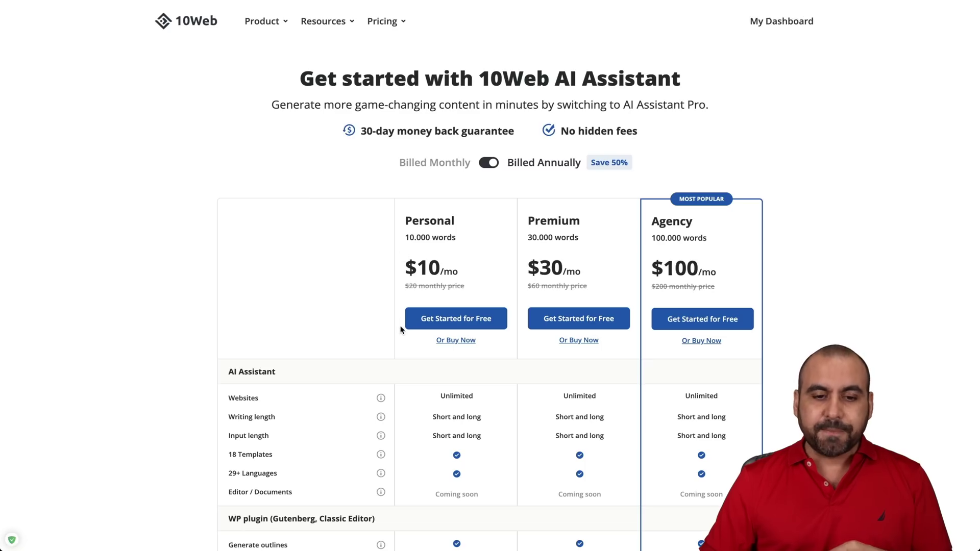
scroll(400, 330, "down", 2)
scroll(400, 330, "down", 3)
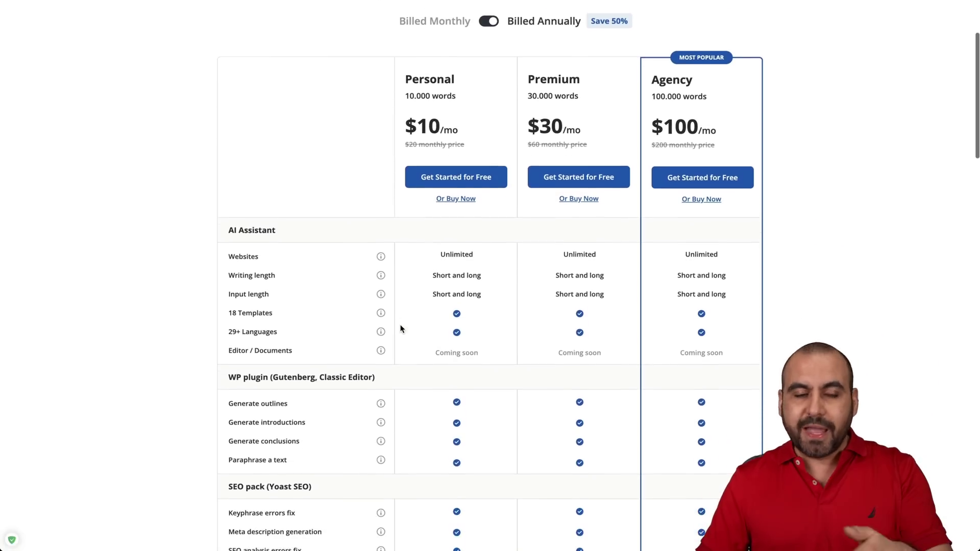
scroll(400, 329, "down", 3)
scroll(400, 329, "down", 2)
scroll(401, 329, "down", 2)
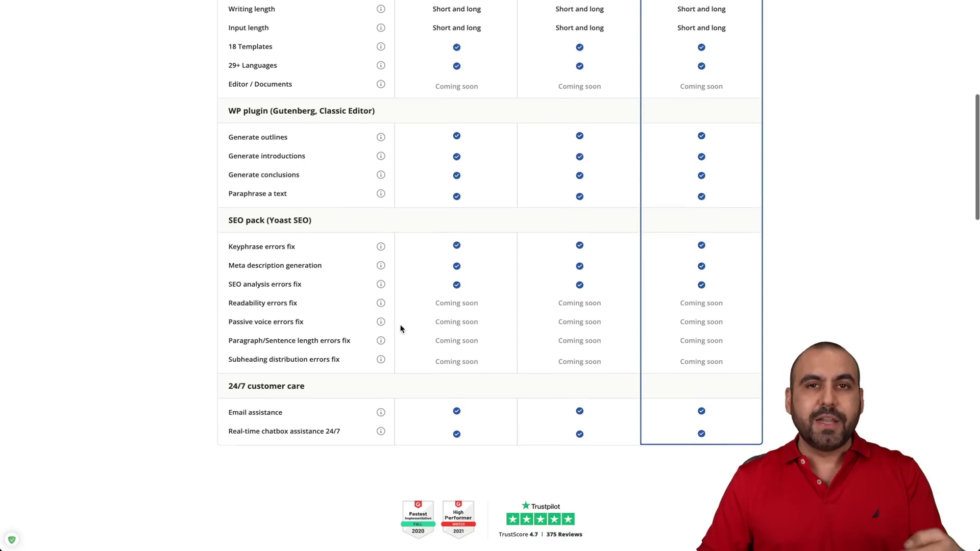
scroll(774, 269, "up", 1)
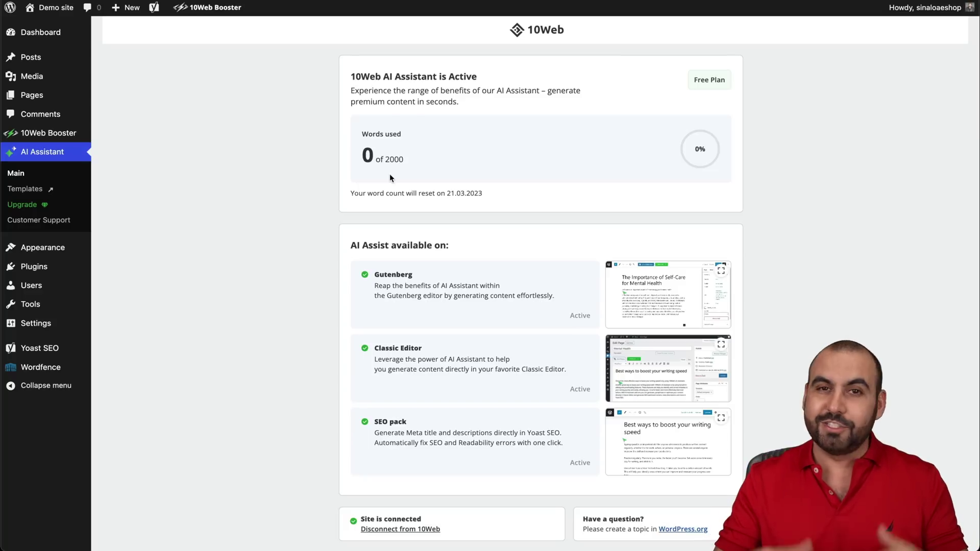
scroll(390, 178, "down", 1)
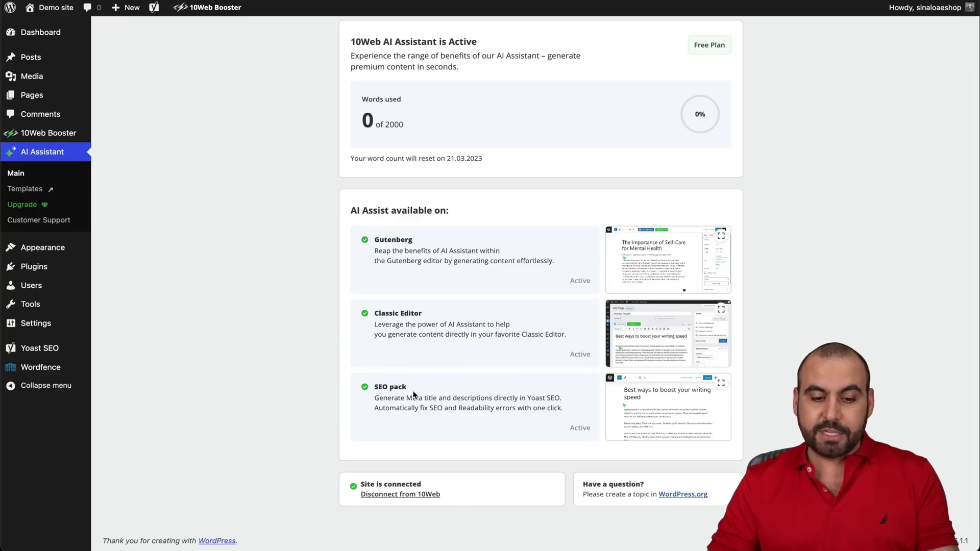
scroll(429, 395, "up", 1)
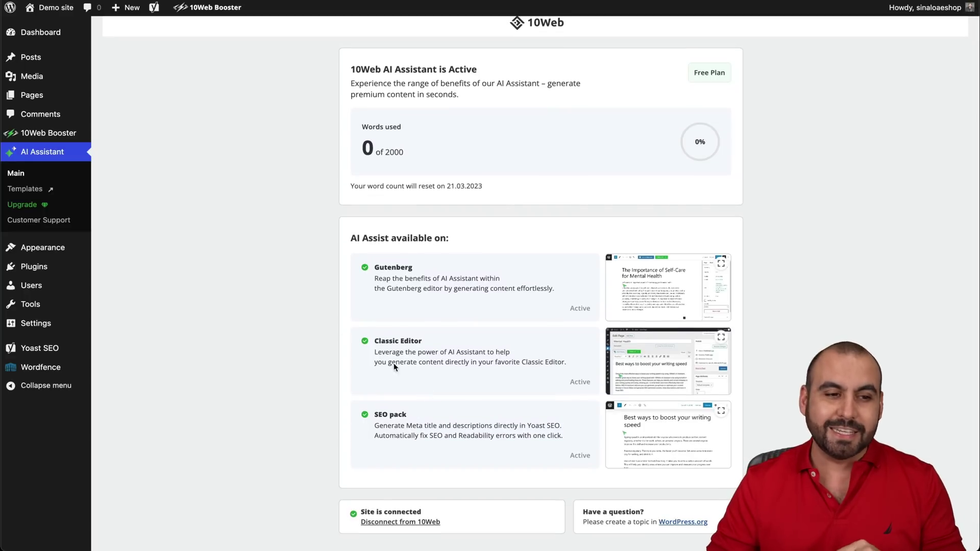
- Open the admin Posts list, which includes the published 10Web post
left_click(31, 56)
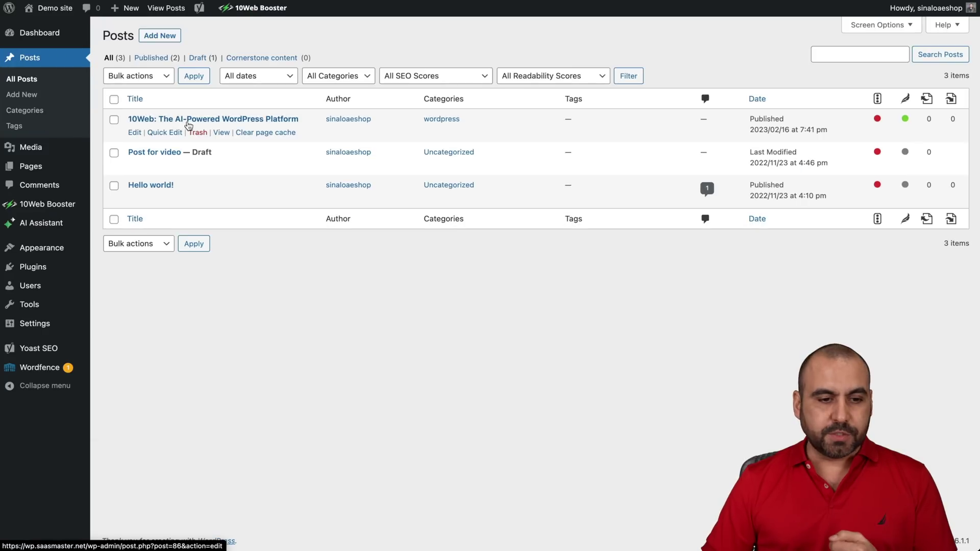
- Open the 10Web post in the editor and preview the 10Web AI actions for selected text
left_click(136, 132)
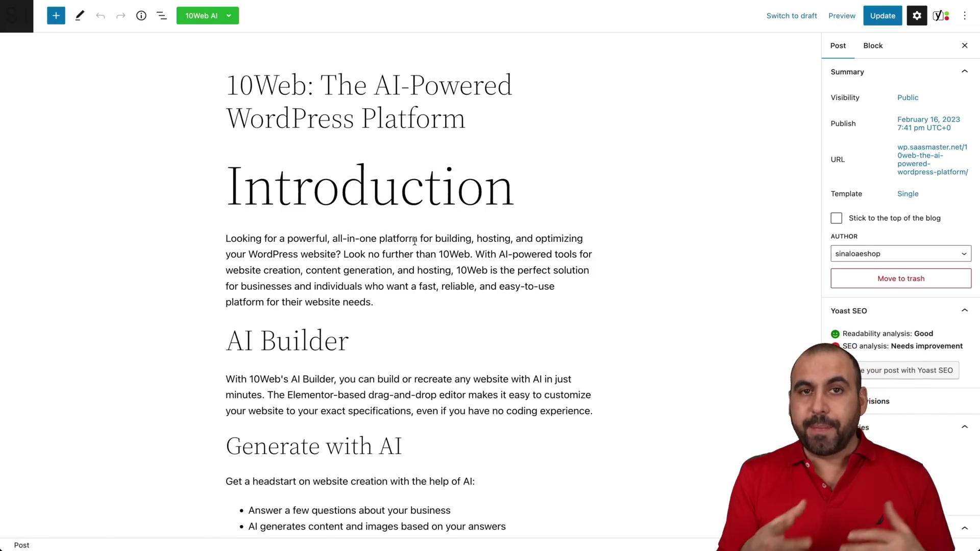
left_click(207, 15)
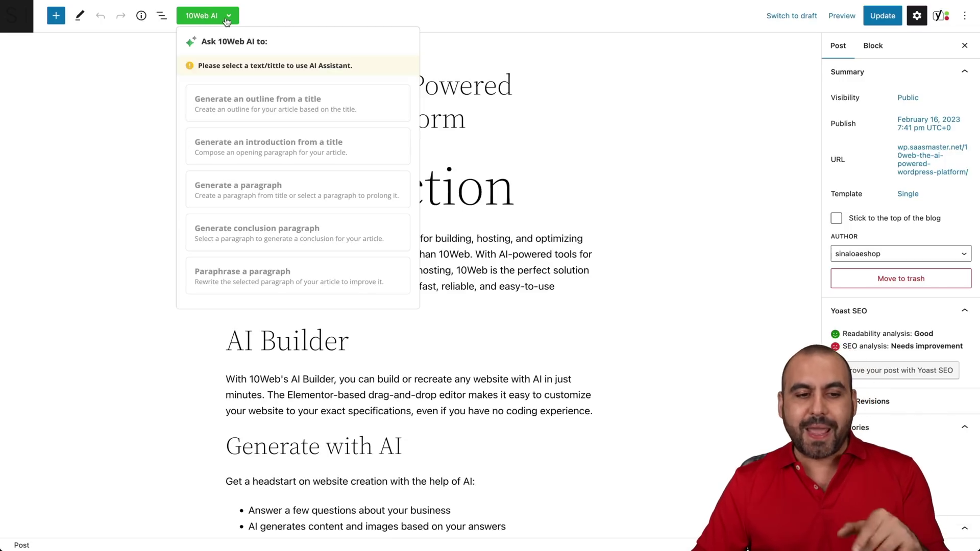
left_click(261, 311)
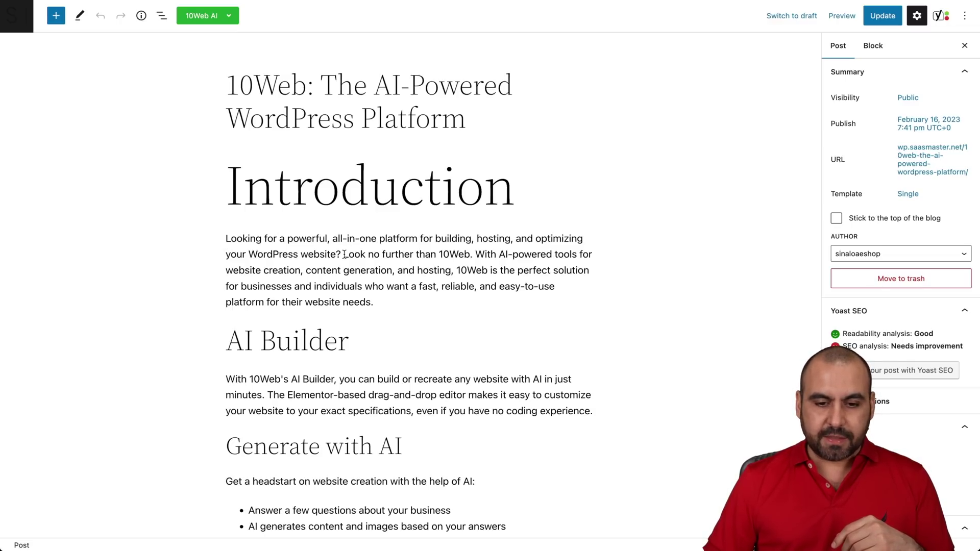
left_click_drag(344, 255, 297, 272)
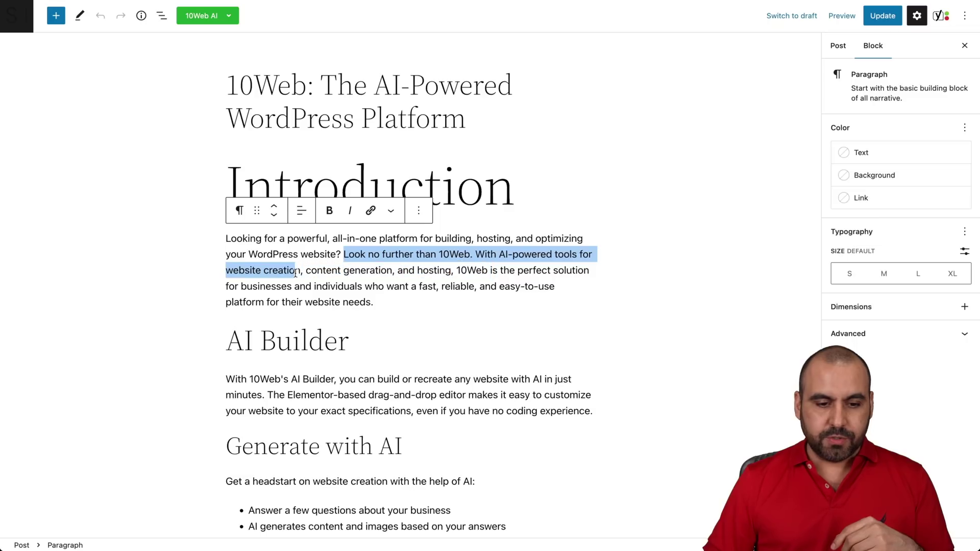
left_click(206, 20)
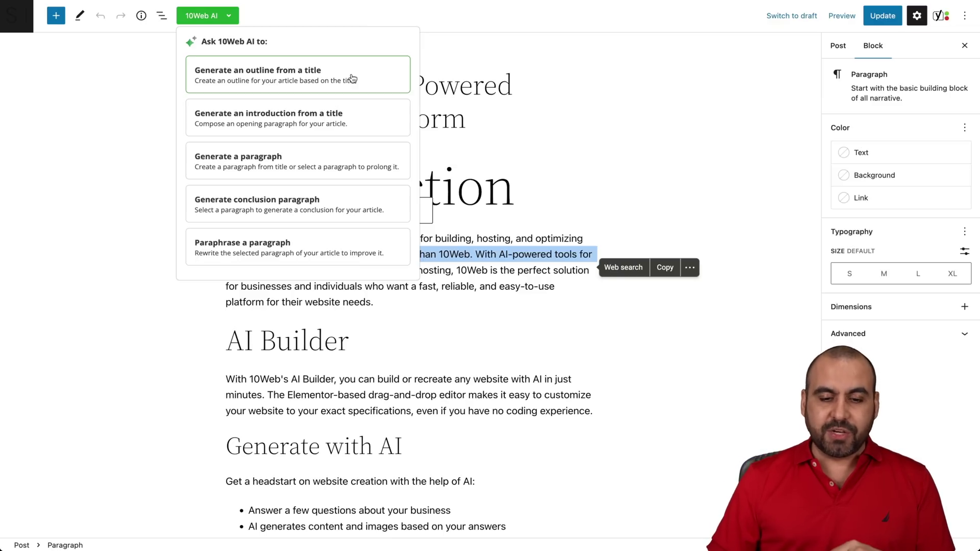
left_click(461, 262)
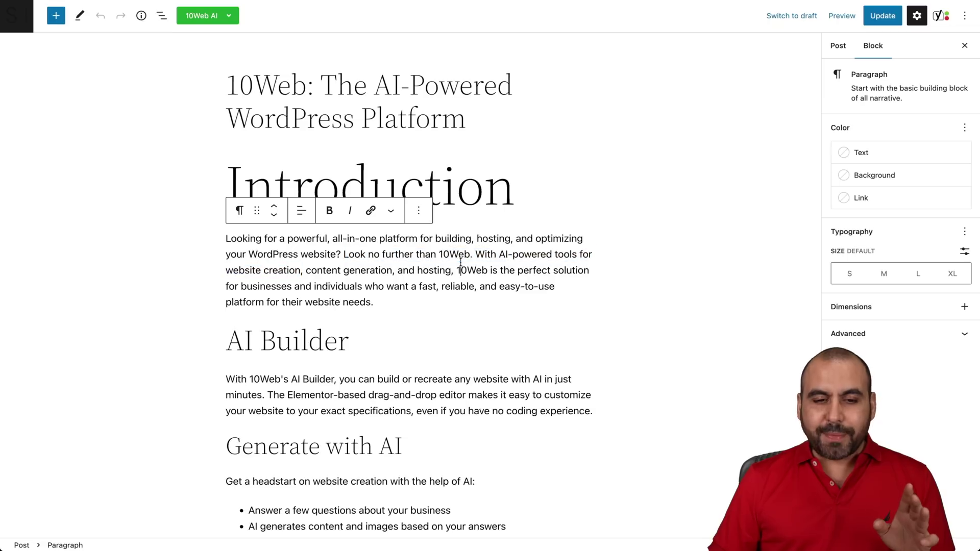
- Generate a five-heading outline from the title, from Introduction to 10Web to Security & Reliability
triple_click(375, 99)
left_click(202, 16)
left_click(232, 69)
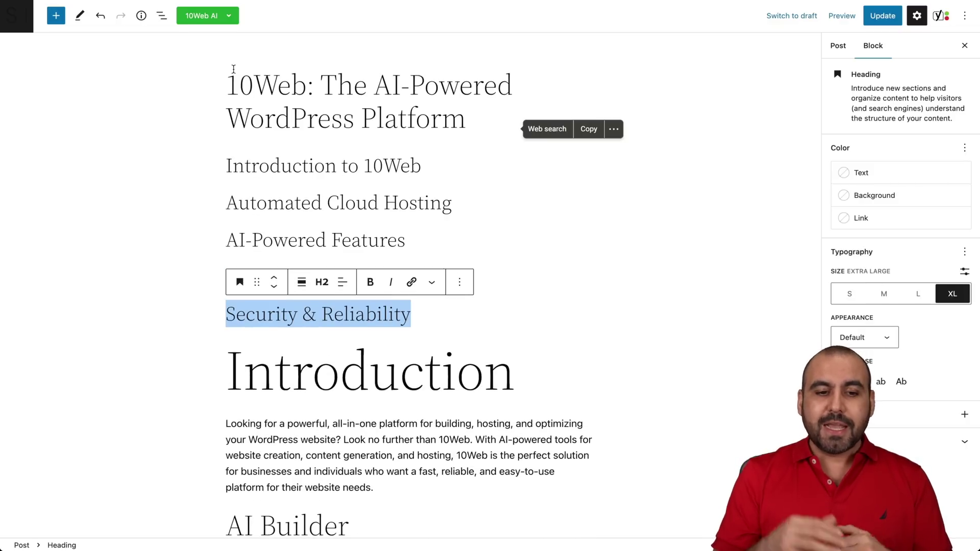
left_click(310, 202)
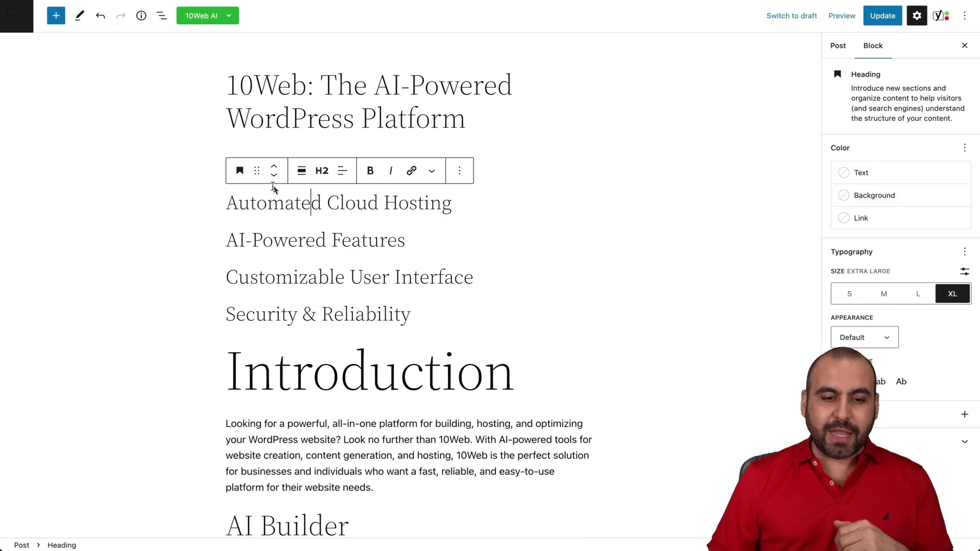
left_click(224, 192)
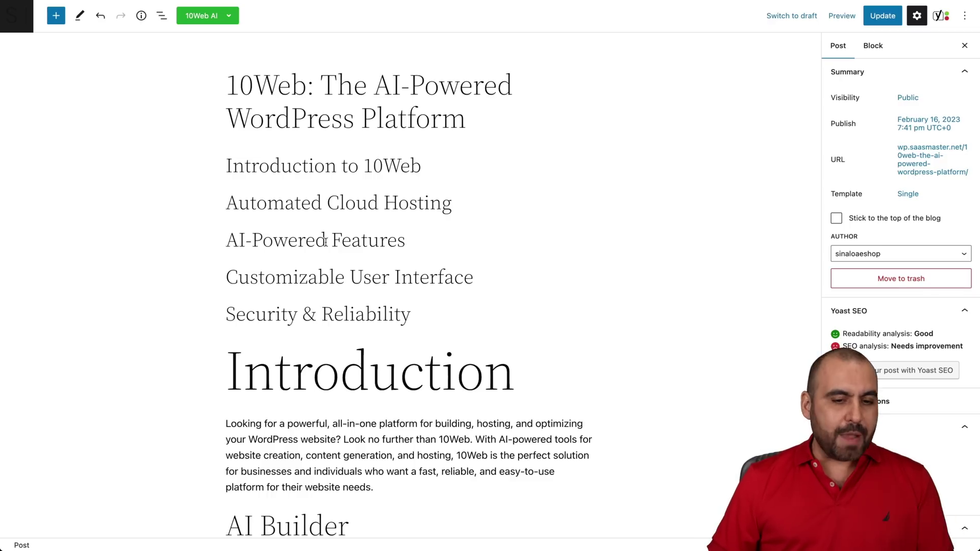
- Generate an AI paragraph under the Introduction to 10Web heading
triple_click(336, 165)
left_click(229, 16)
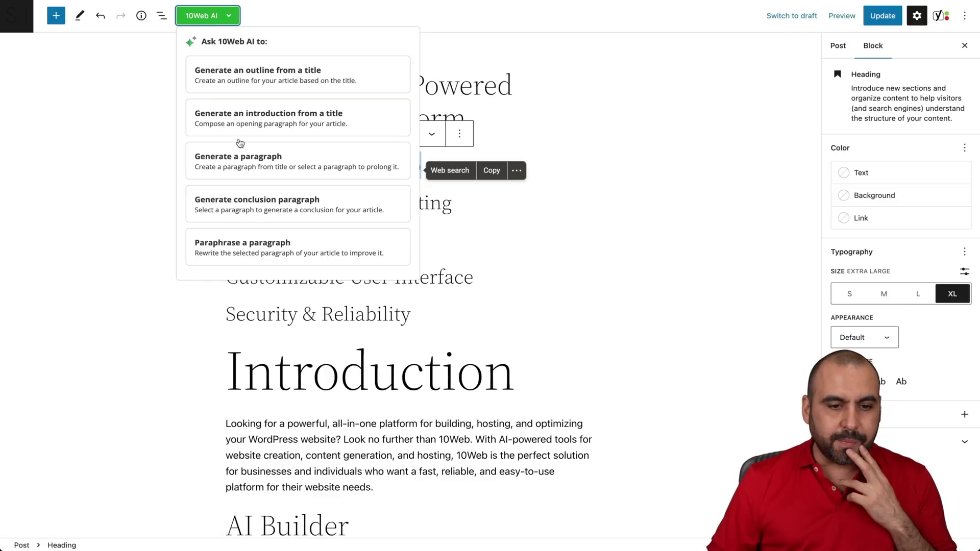
left_click(253, 163)
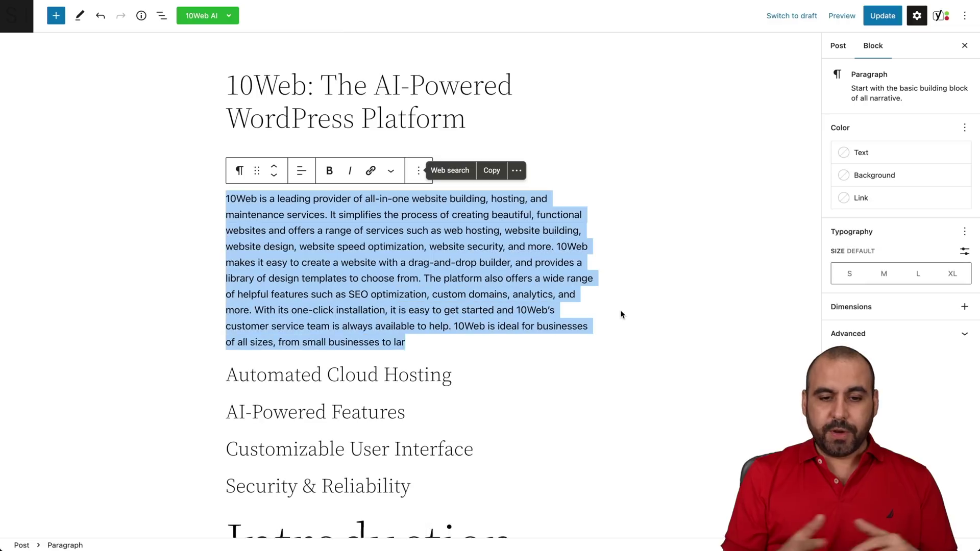
left_click(500, 288)
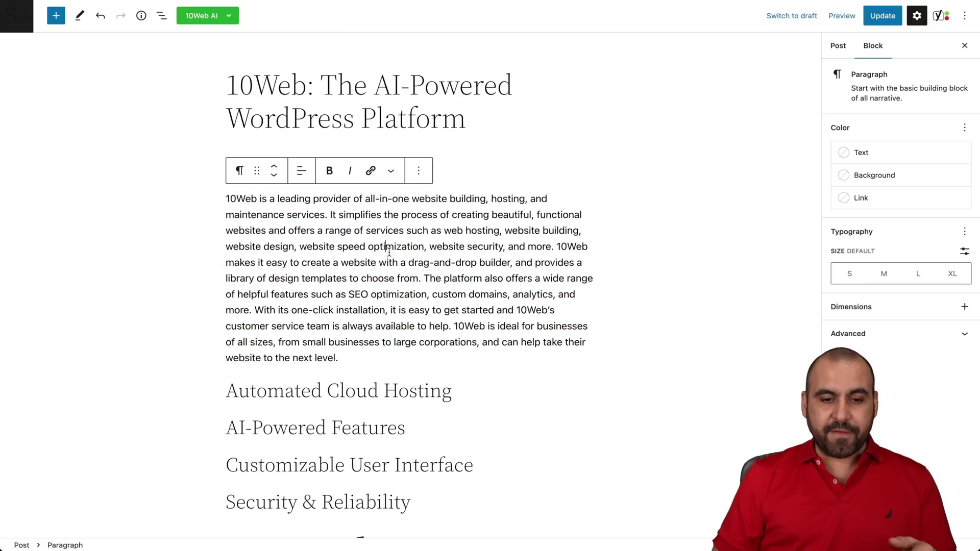
- Generate an AI paragraph for Automated Cloud Hosting, then select the AI-Powered Features heading
triple_click(280, 392)
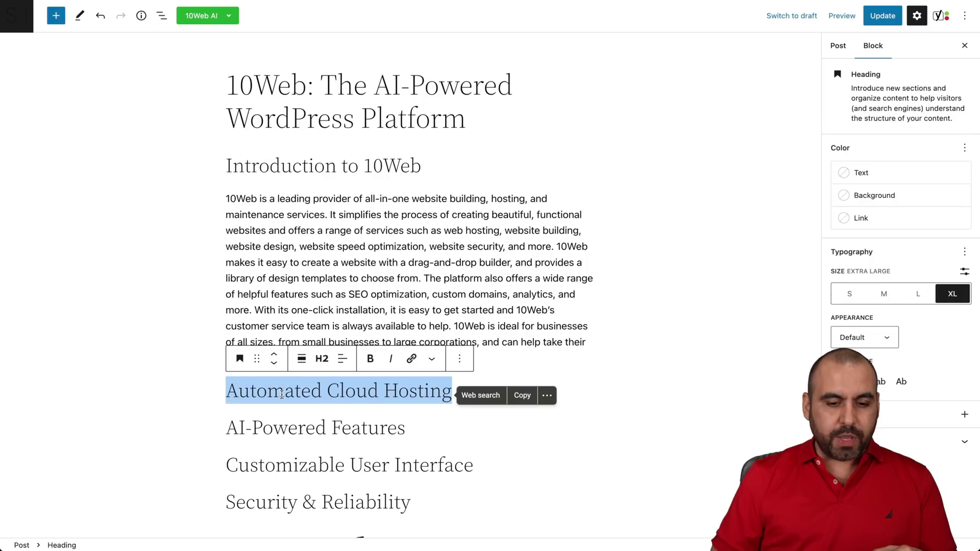
left_click(207, 16)
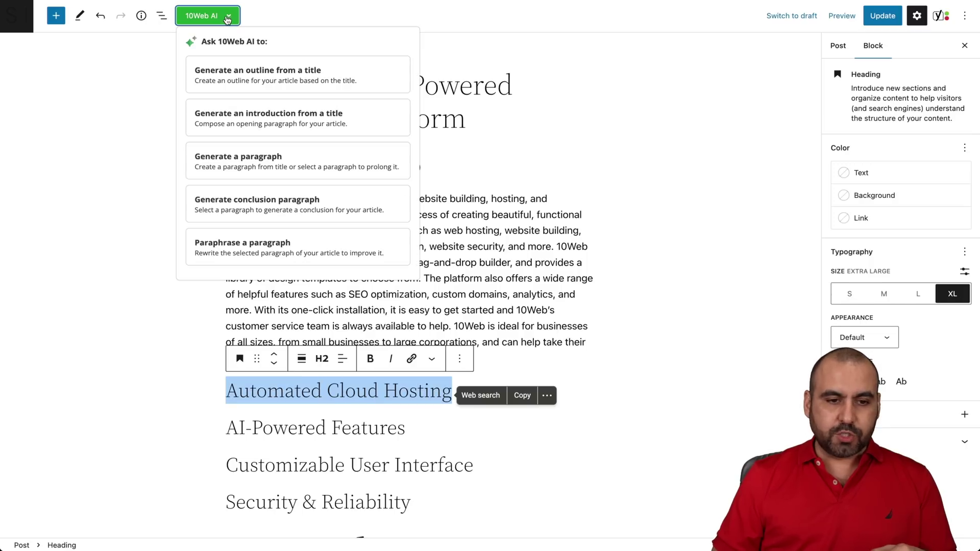
left_click(281, 163)
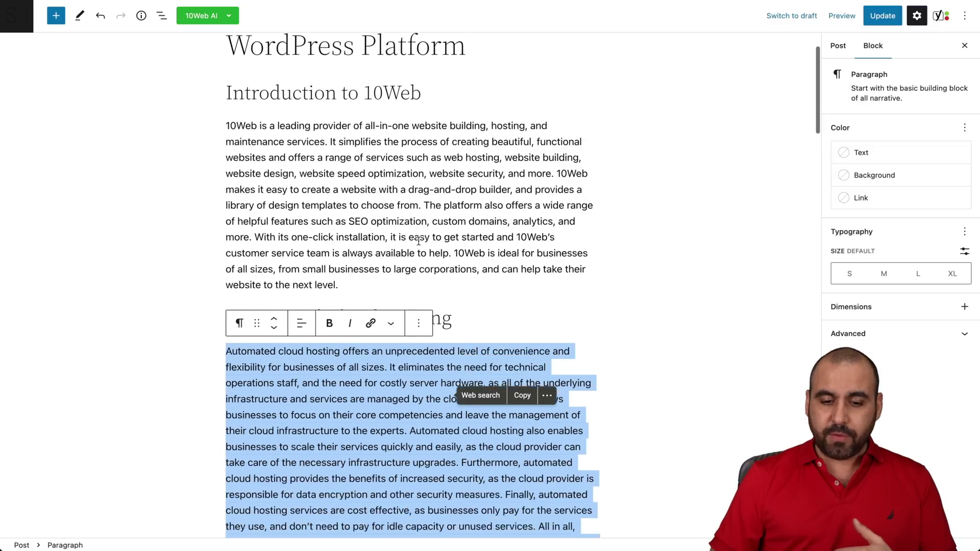
scroll(418, 241, "down", 3)
left_click(429, 309)
scroll(378, 386, "down", 3)
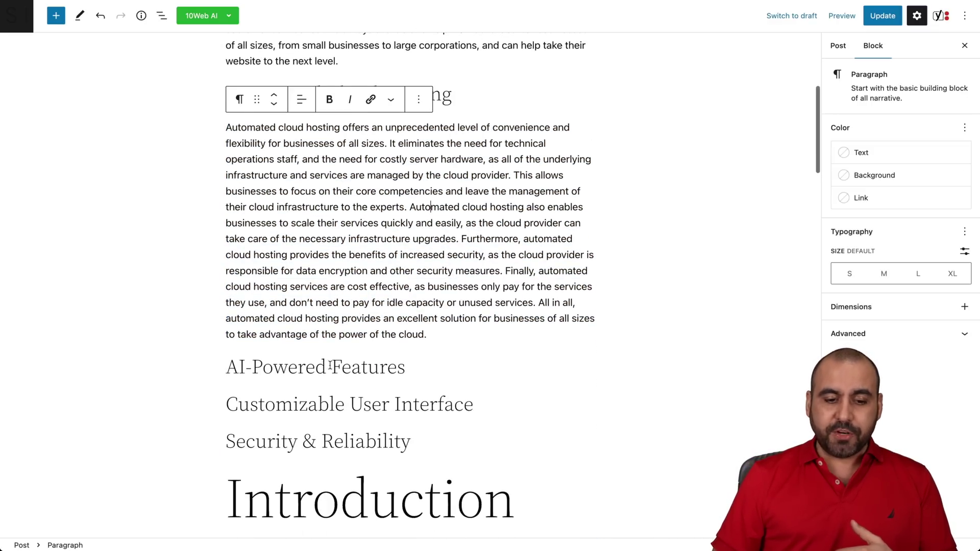
triple_click(295, 369)
left_click(202, 16)
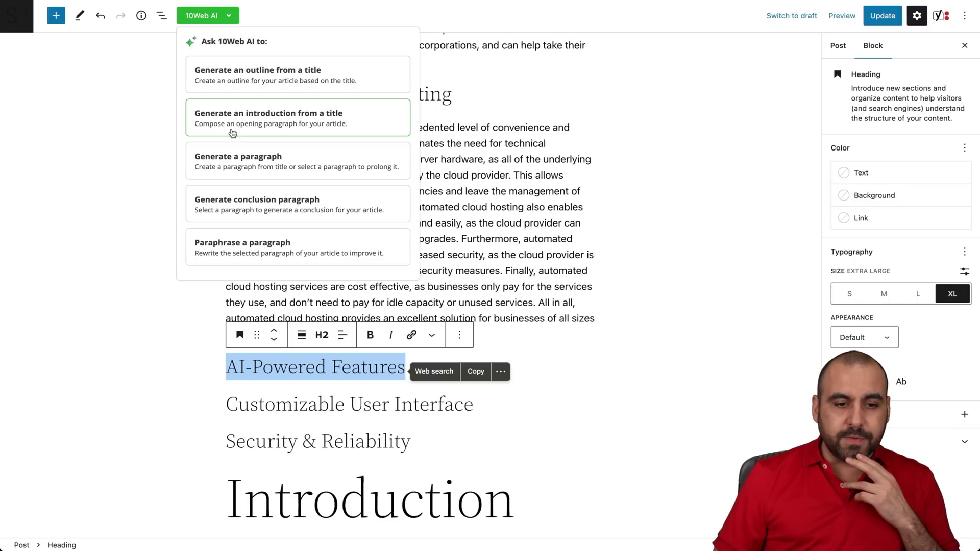
- Drop the AI-Powered Features action and generate a welcome introduction from the post title
left_click(295, 119)
left_click(460, 158)
scroll(460, 159, "up", 5)
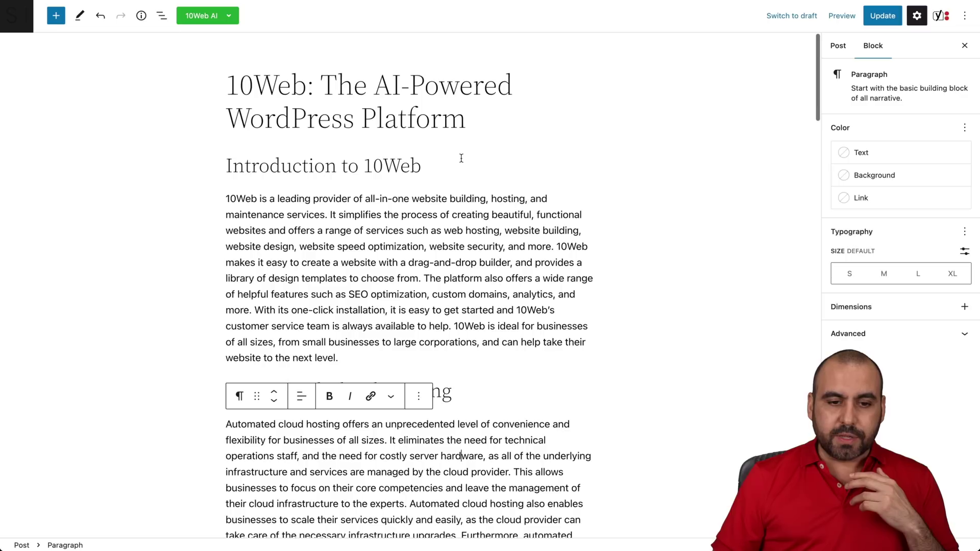
triple_click(350, 97)
left_click(207, 15)
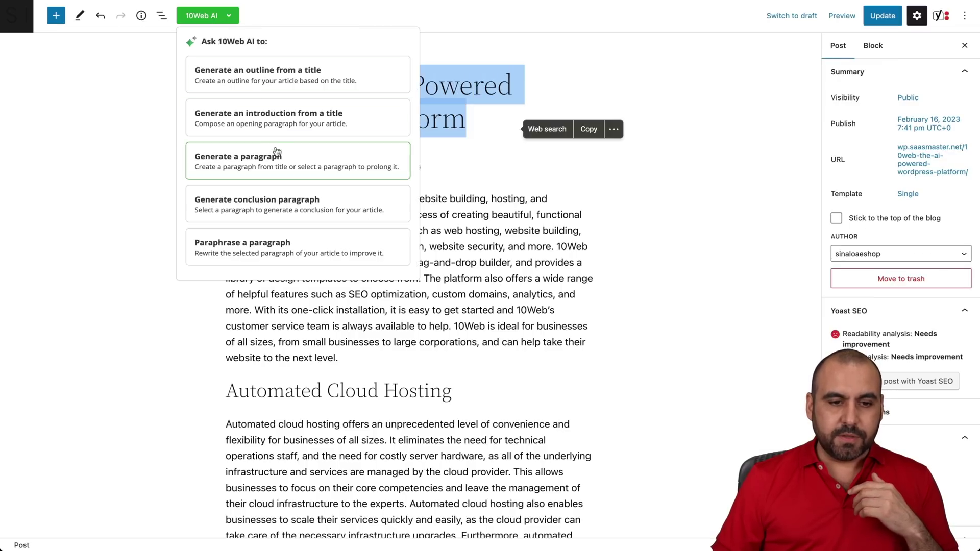
left_click(275, 124)
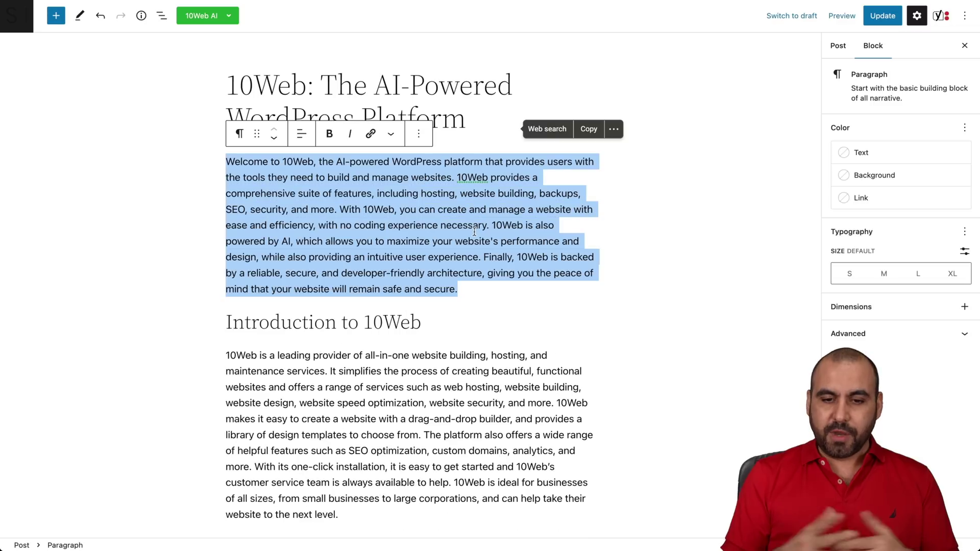
left_click(474, 230)
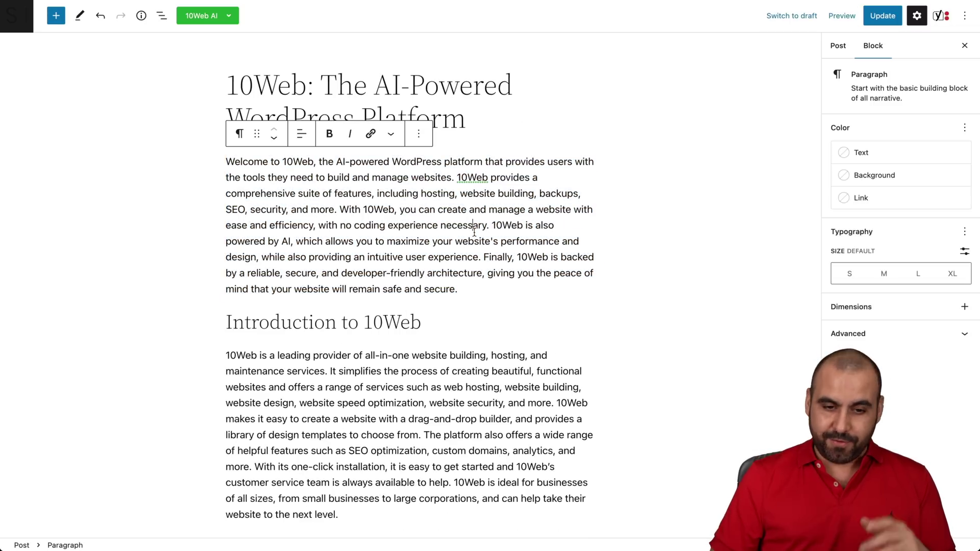
left_click(227, 15)
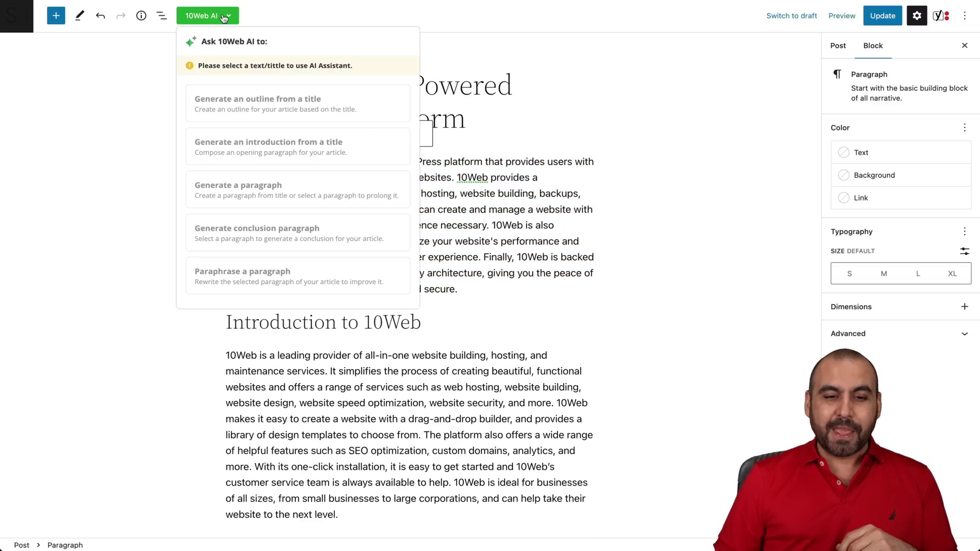
- Generate a conclusion paragraph for the post with 10Web AI
left_click(225, 18)
triple_click(417, 113)
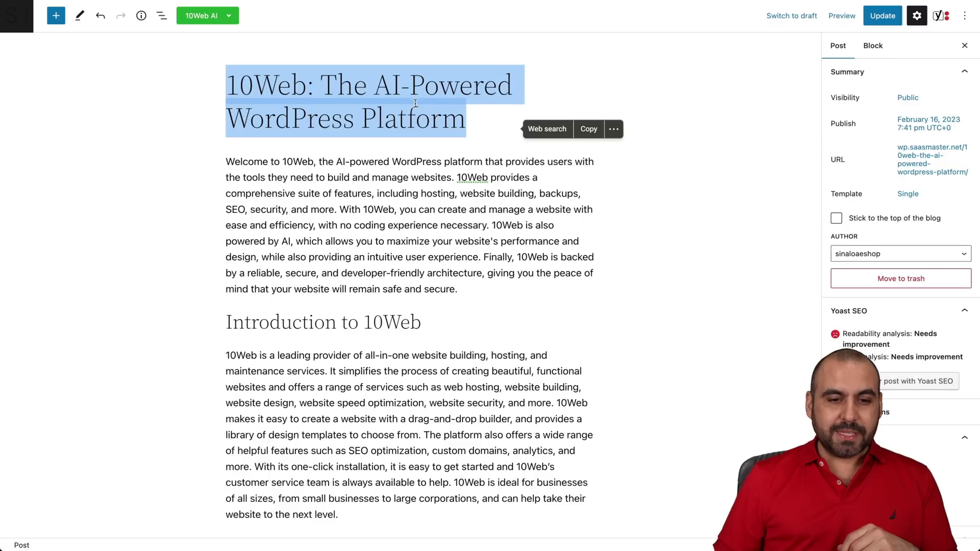
left_click(230, 17)
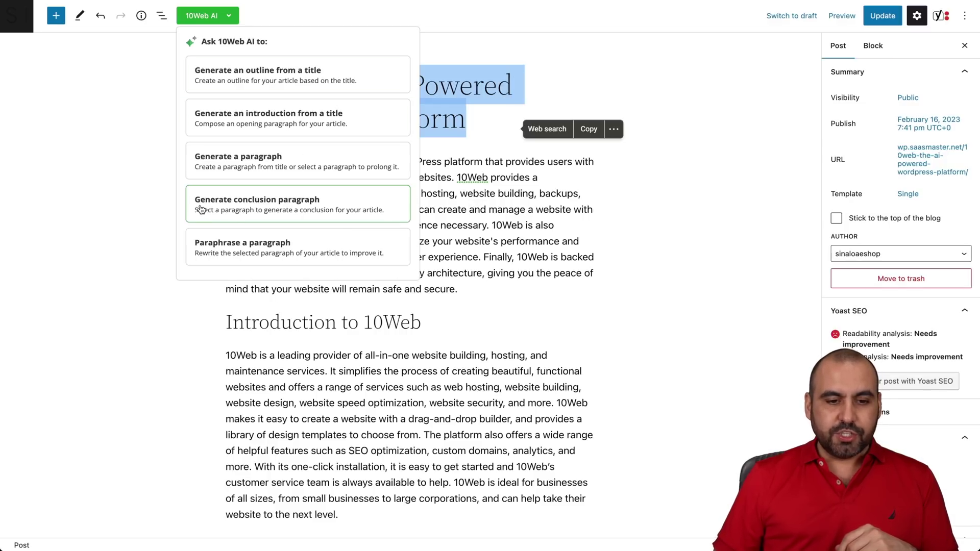
left_click(310, 210)
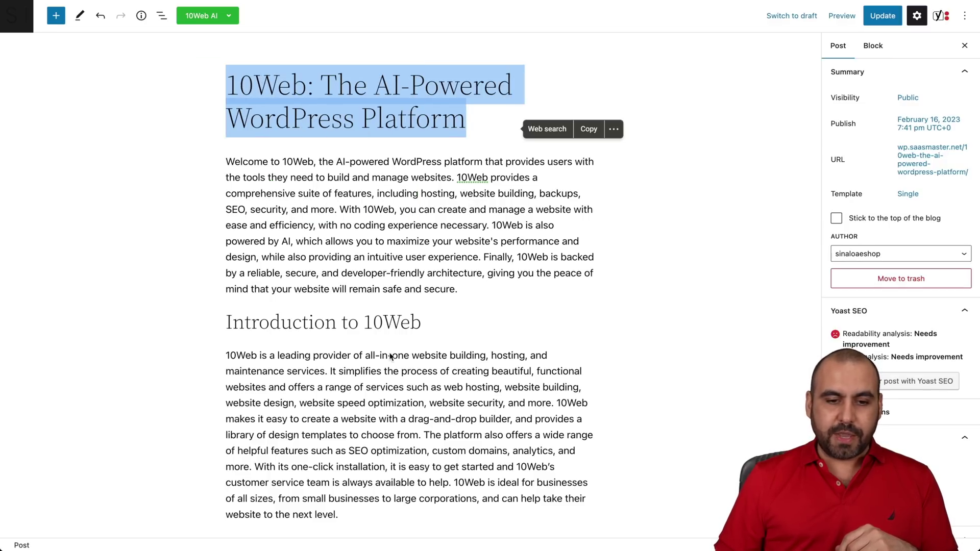
scroll(390, 356, "down", 2)
scroll(390, 356, "up", 2)
left_click(214, 16)
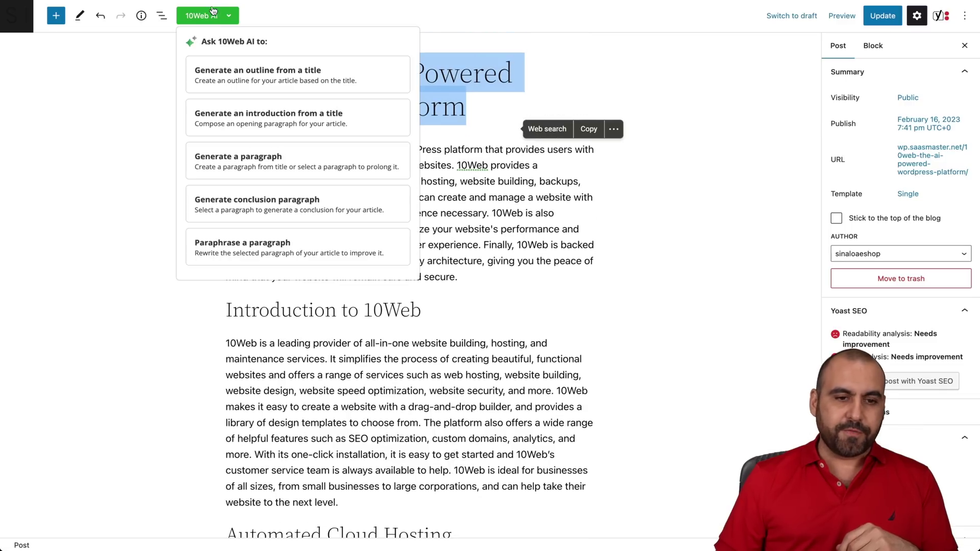
left_click(267, 204)
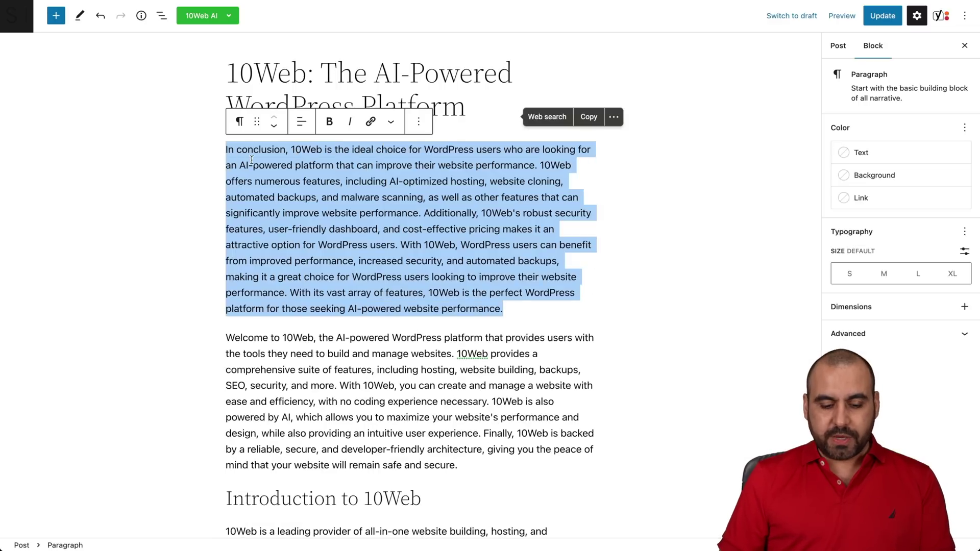
- Move the generated conclusion to the end of the post, after the Website Optimization list
key("BackSpace")
scroll(330, 325, "down", 10)
scroll(330, 325, "down", 10)
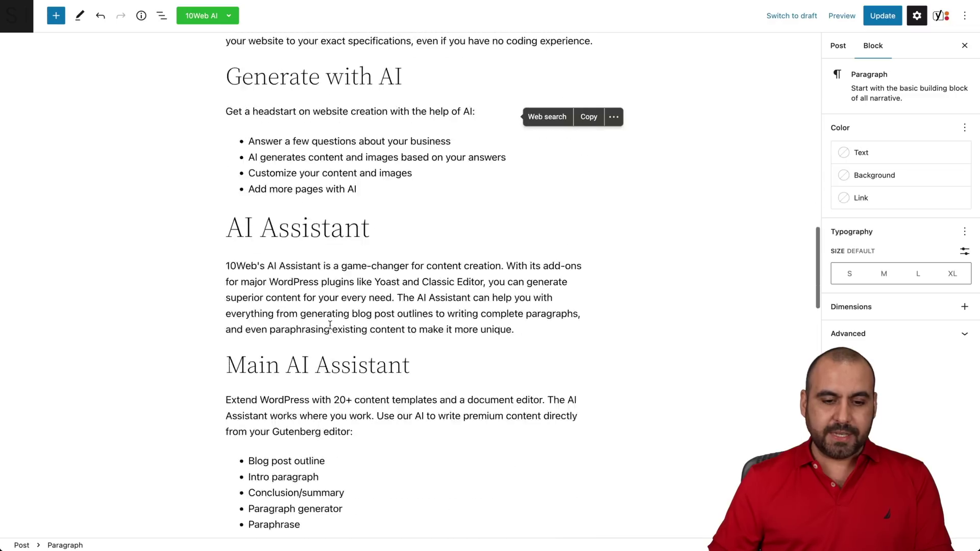
scroll(330, 325, "down", 10)
scroll(330, 325, "down", 10)
scroll(425, 296, "down", 2)
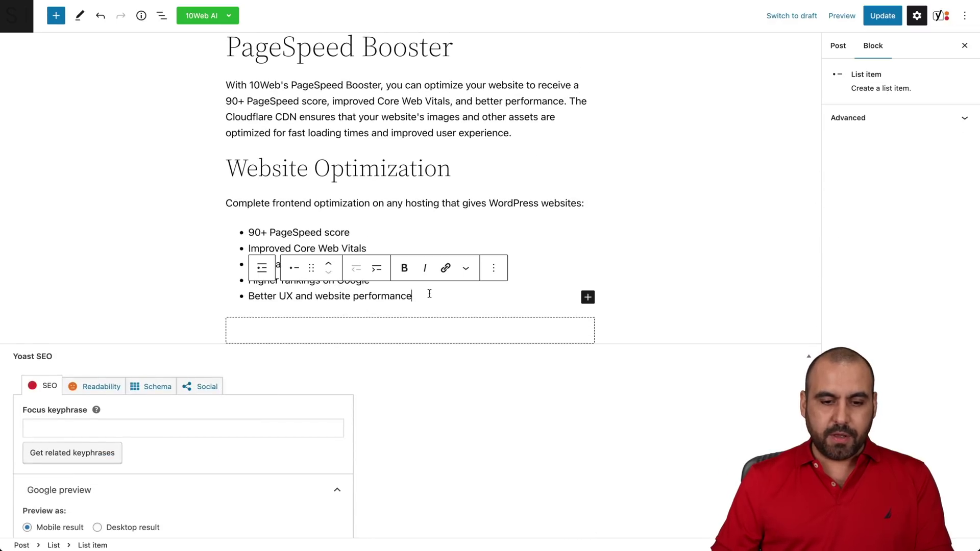
key("Return")
key("Return")
type("In conclusion, 10Web is the ideal choice for WordPress users who are looking for an AI-powered platform that can improve their website performance. 10Web offers numerous features, including AI-optimized hosting, website cloning, automated backups, and malware scanning, as well as other features that can significantly improve website performance. Additionally, 10Web's robust security features, user-friendly dashboard, and cost-effective pricing makes it an attractive option for WordPress users. With 10Web, WordPress users can benefit from improved performance, increased security, and automated backups, making it a great choice for WordPress users looking to improve their website performance. With its vast array of features, 10Web is the perfect WordPress platform for those seeking AI-powered website performance.")
scroll(411, 186, "up", 5)
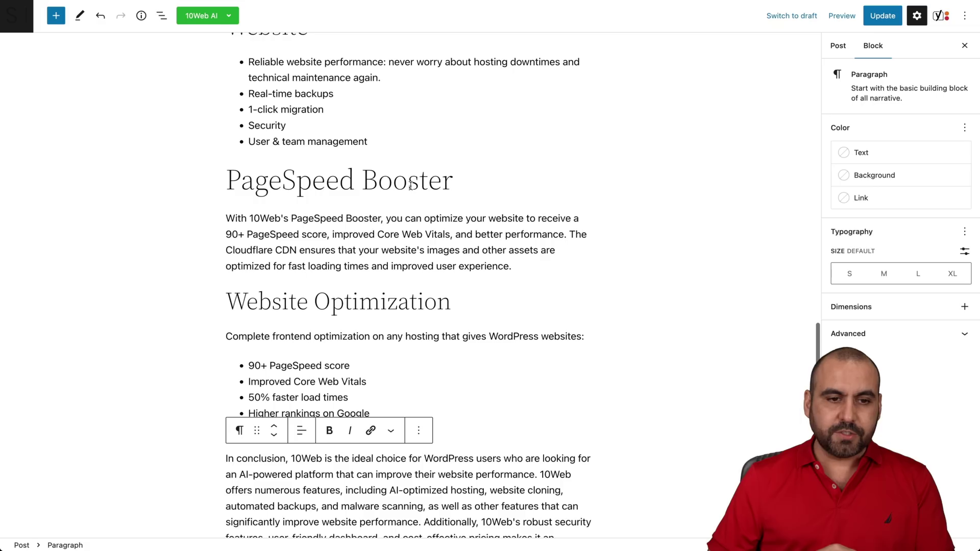
scroll(242, 154, "up", 10)
scroll(242, 153, "up", 10)
- Use Paraphrase on the title to add a short 10Web summary paragraph at the top
triple_click(307, 92)
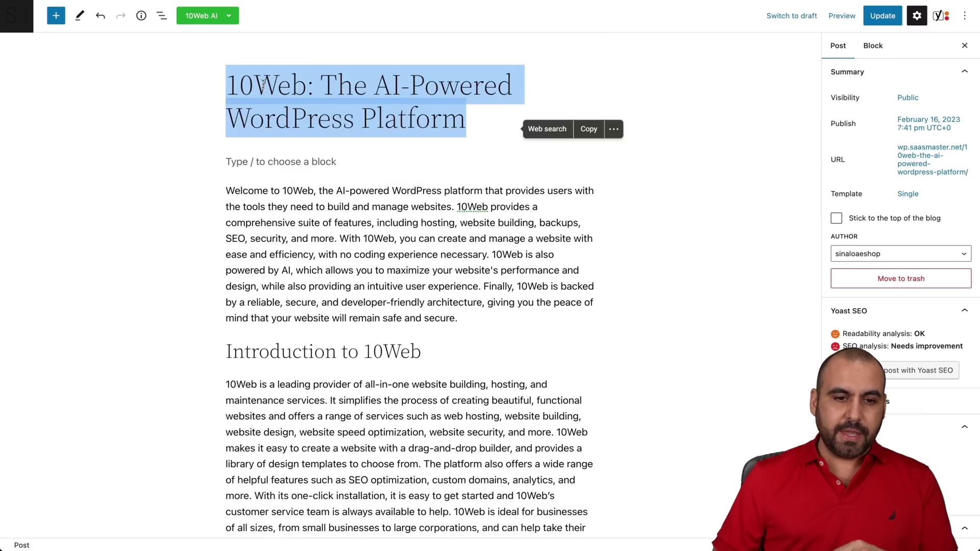
left_click(207, 15)
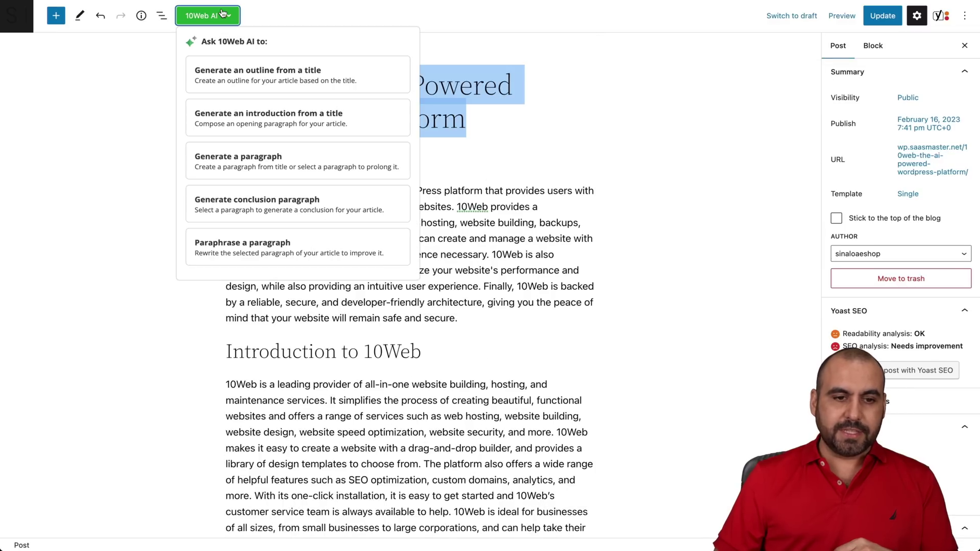
left_click(245, 252)
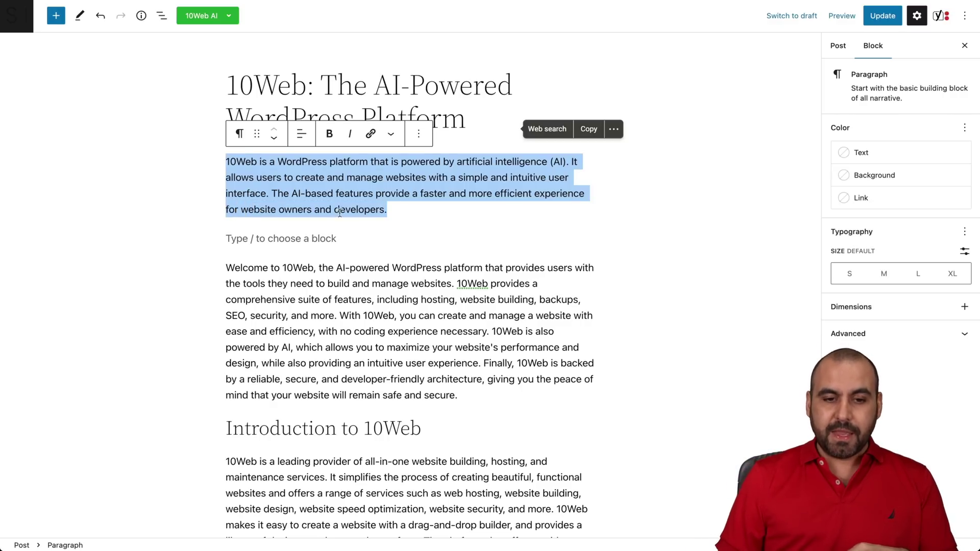
left_click(382, 338)
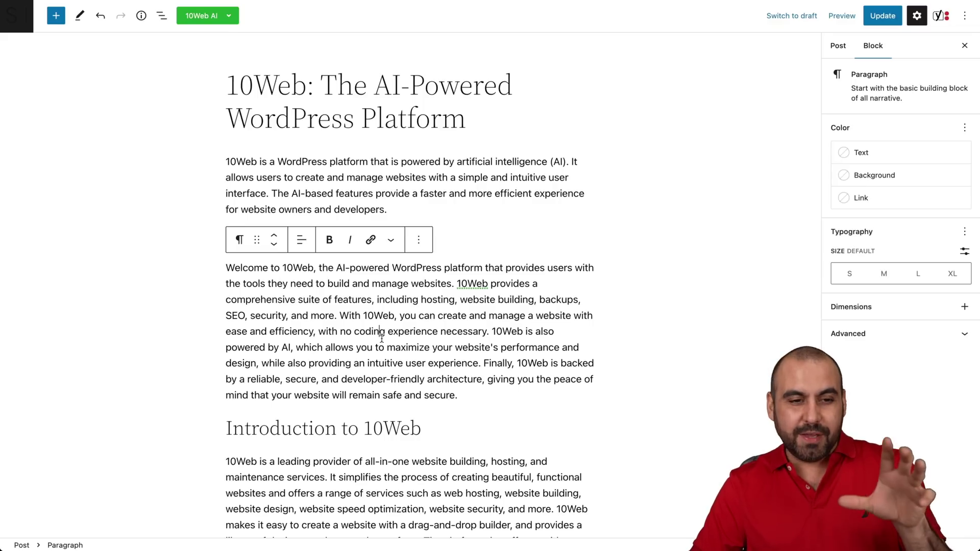
left_click(227, 16)
left_click(501, 344)
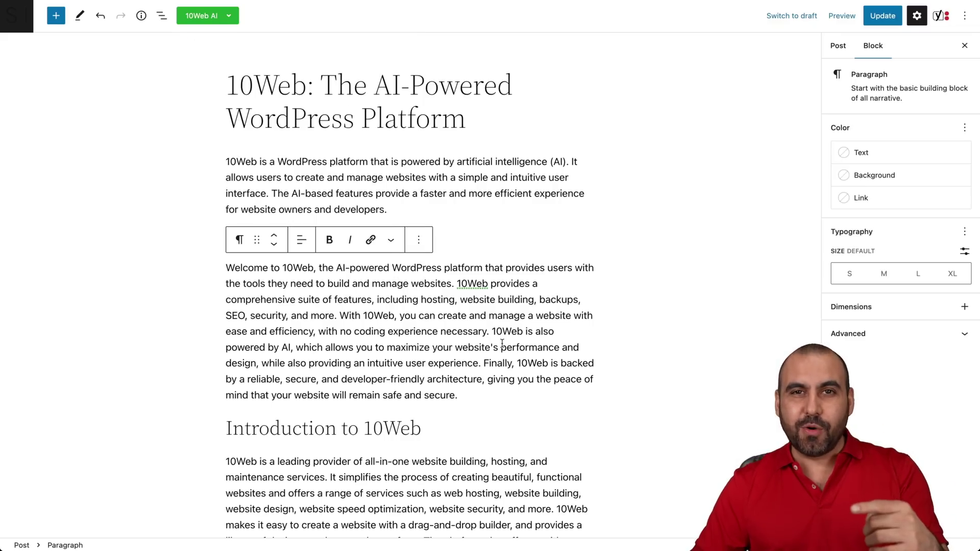
scroll(502, 343, "down", 10)
scroll(501, 343, "down", 10)
scroll(502, 343, "down", 8)
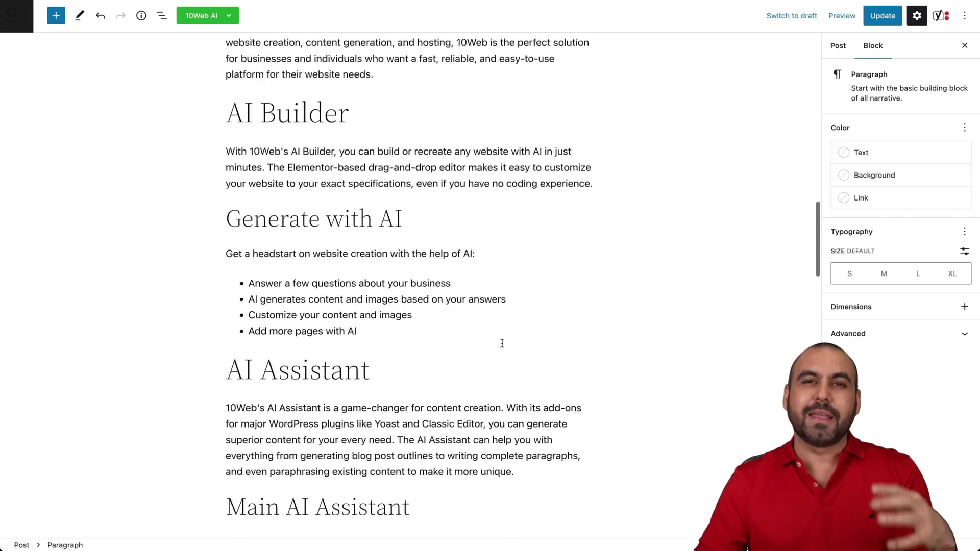
scroll(501, 343, "down", 6)
scroll(501, 343, "down", 1)
scroll(501, 343, "down", 4)
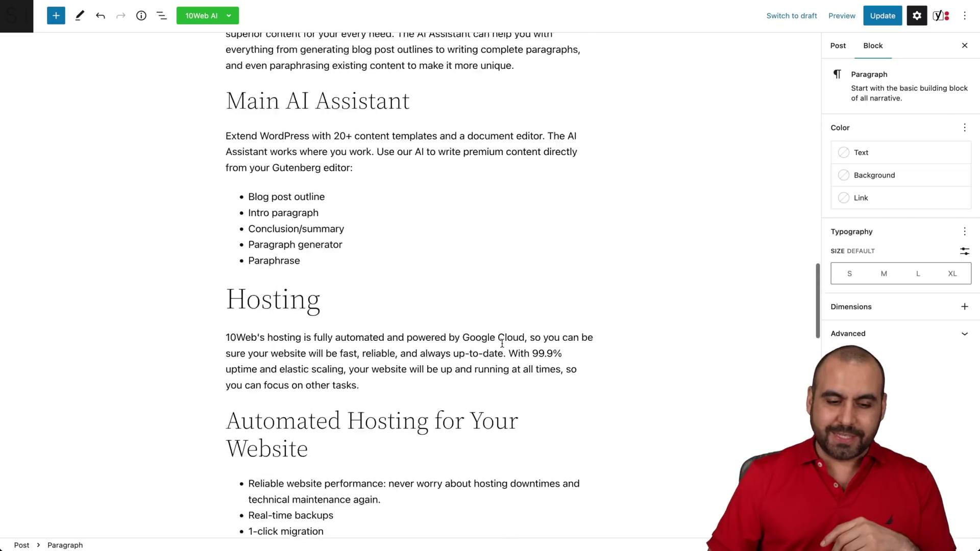
scroll(502, 343, "down", 10)
scroll(501, 343, "down", 8)
scroll(501, 343, "down", 3)
scroll(501, 344, "down", 3)
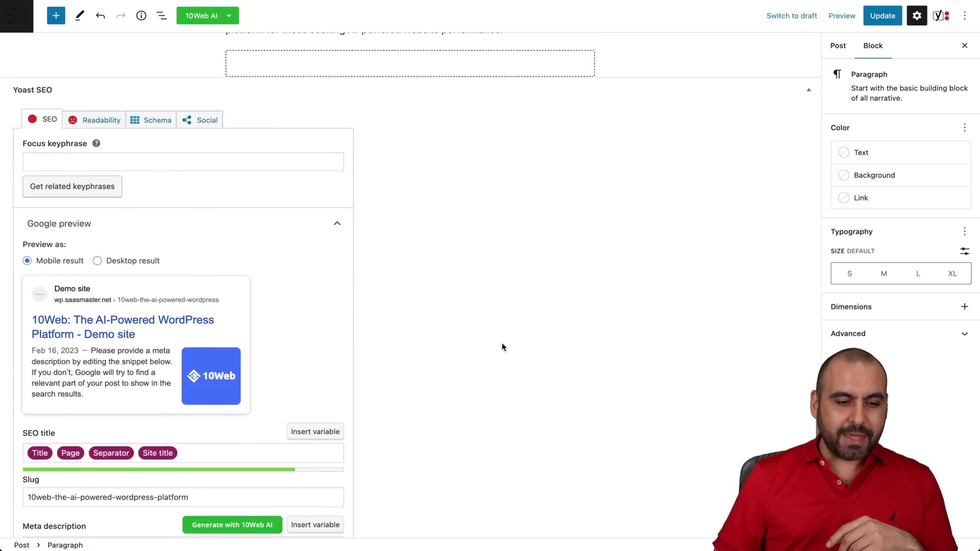
scroll(502, 347, "down", 4)
scroll(502, 346, "down", 2)
scroll(501, 346, "down", 4)
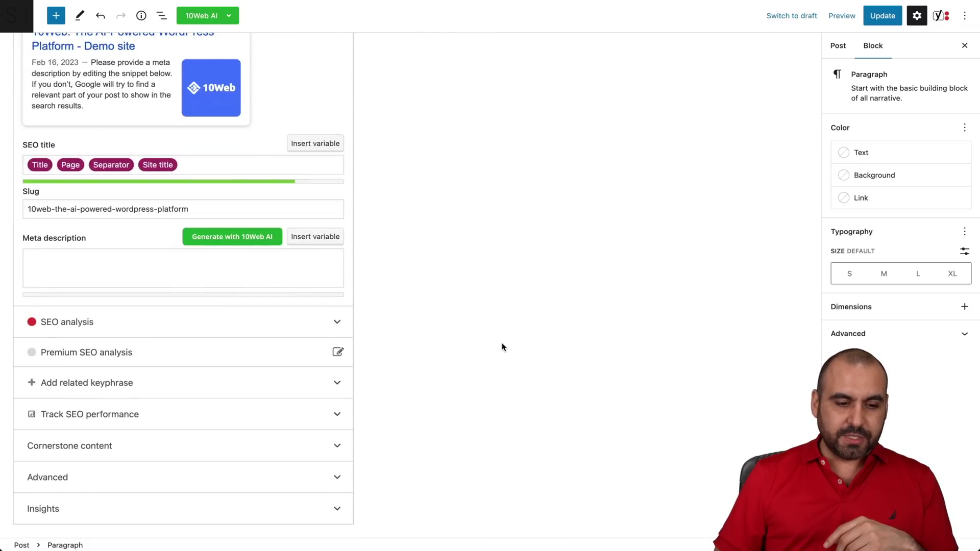
- Expand the Yoast SEO analysis to list problems, improvements and good results
left_click(324, 322)
scroll(395, 357, "down", 2)
scroll(378, 351, "down", 4)
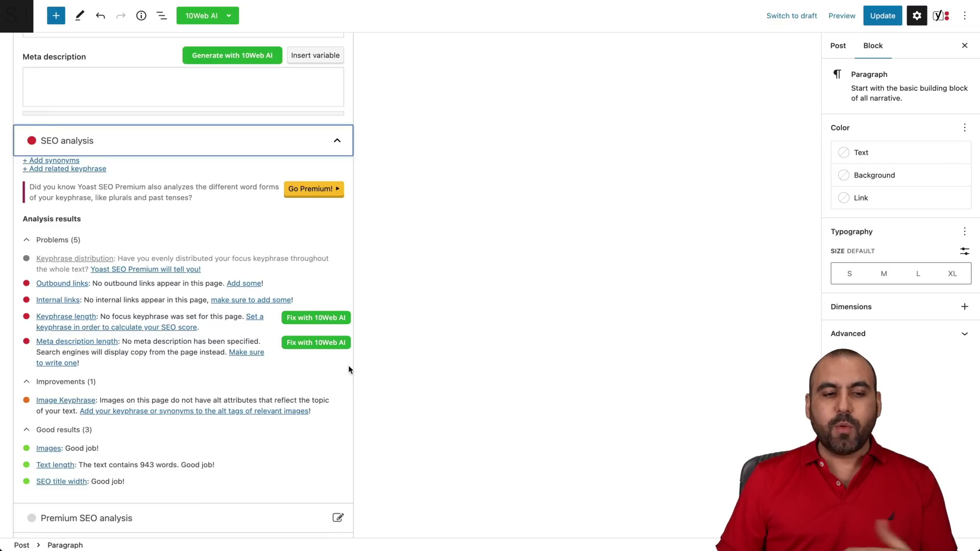
scroll(348, 370, "up", 5)
scroll(349, 370, "up", 3)
scroll(348, 370, "up", 3)
scroll(348, 370, "up", 2)
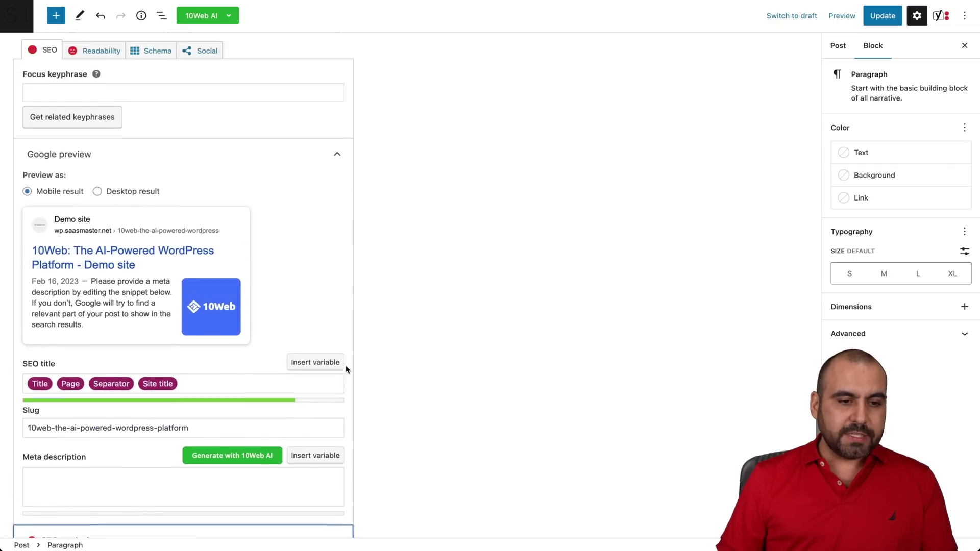
scroll(346, 369, "up", 2)
- Set the focus keyphrase to '10Web AI' and generate the meta description with 10Web AI
left_click(134, 160)
type("10Web AI")
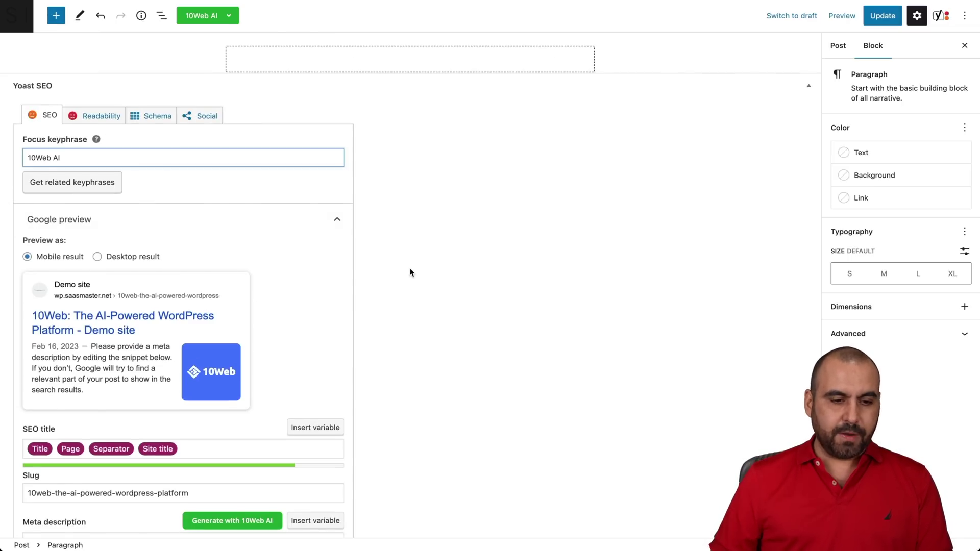
scroll(410, 271, "down", 3)
scroll(386, 353, "down", 2)
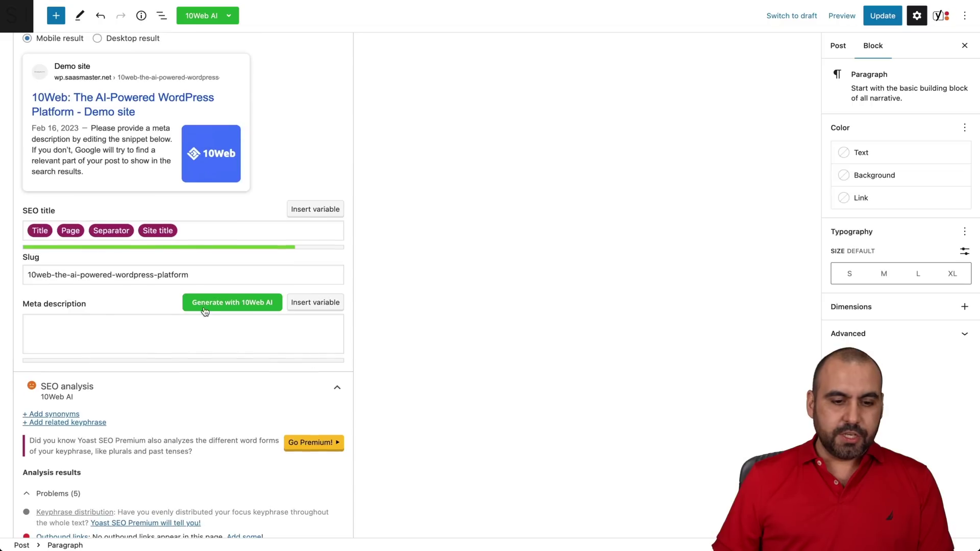
left_click(238, 307)
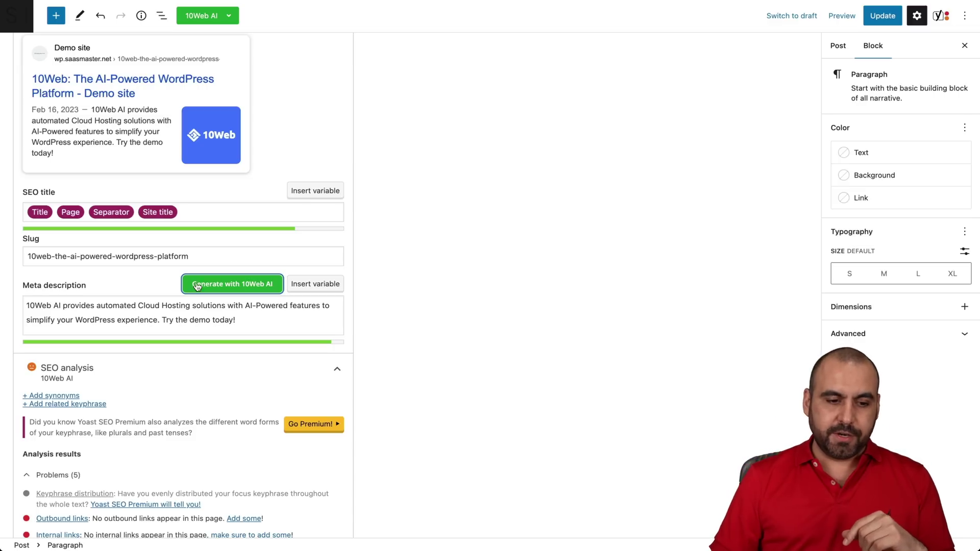
scroll(256, 393, "down", 4)
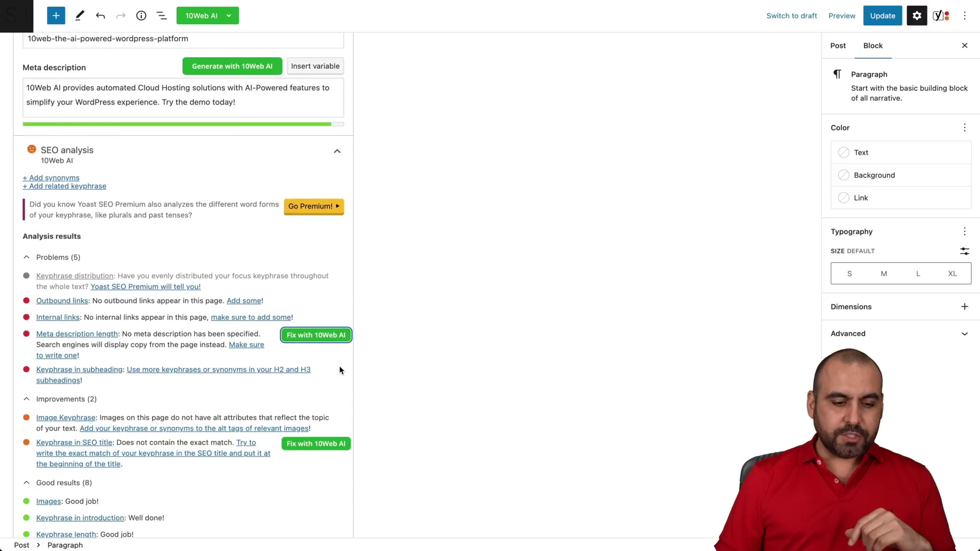
scroll(330, 386, "down", 2)
scroll(331, 387, "down", 3)
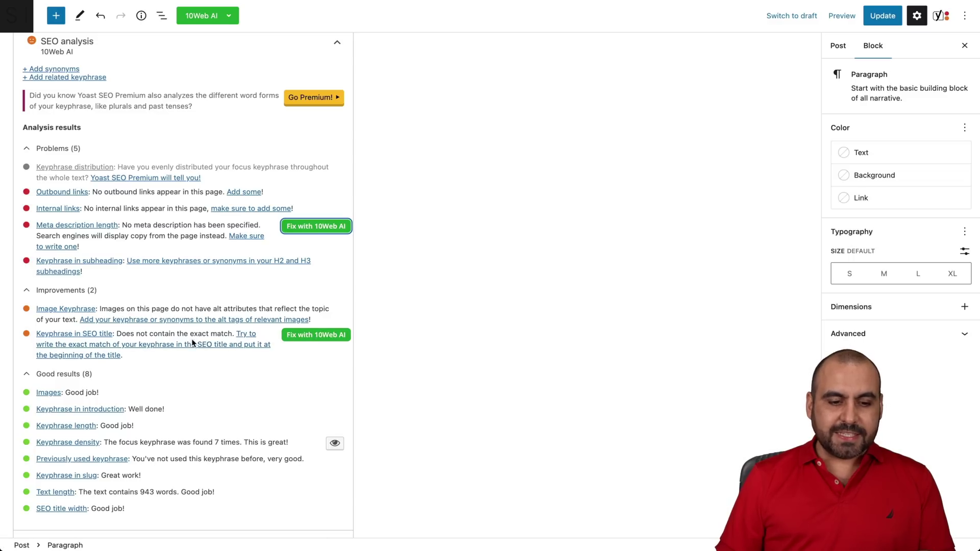
- Use 10Web AI to put the '10Web AI' keyphrase at the start of the SEO title
left_click(291, 337)
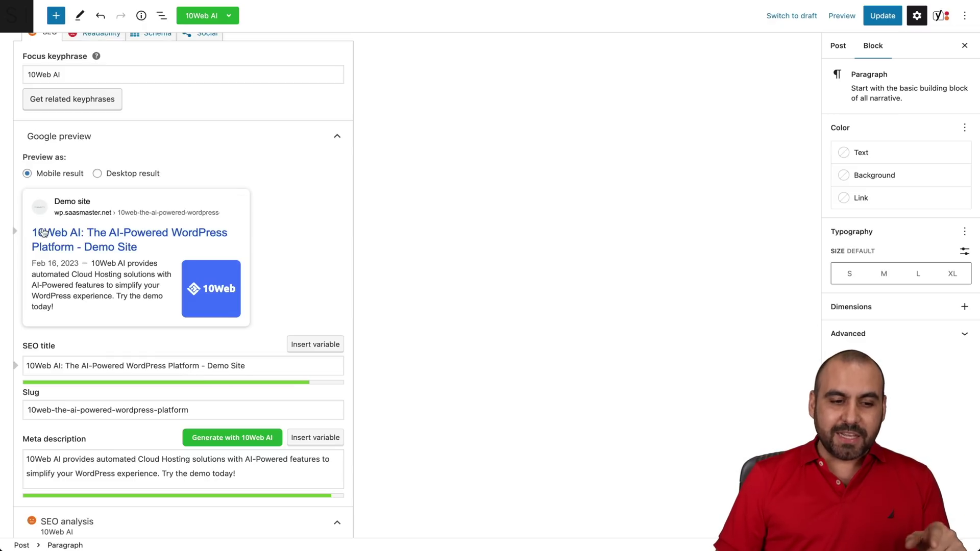
scroll(29, 74, "up", 1)
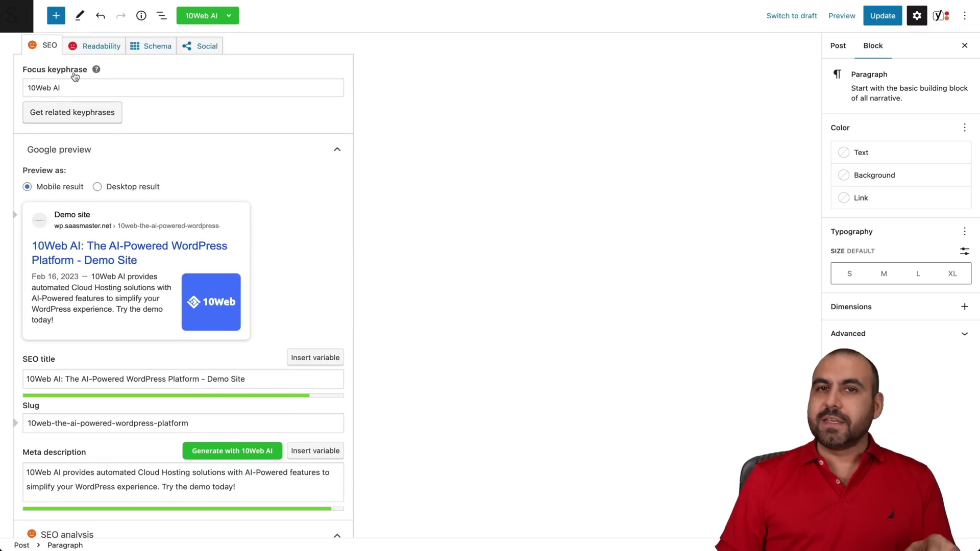
scroll(323, 336, "down", 5)
scroll(322, 336, "down", 5)
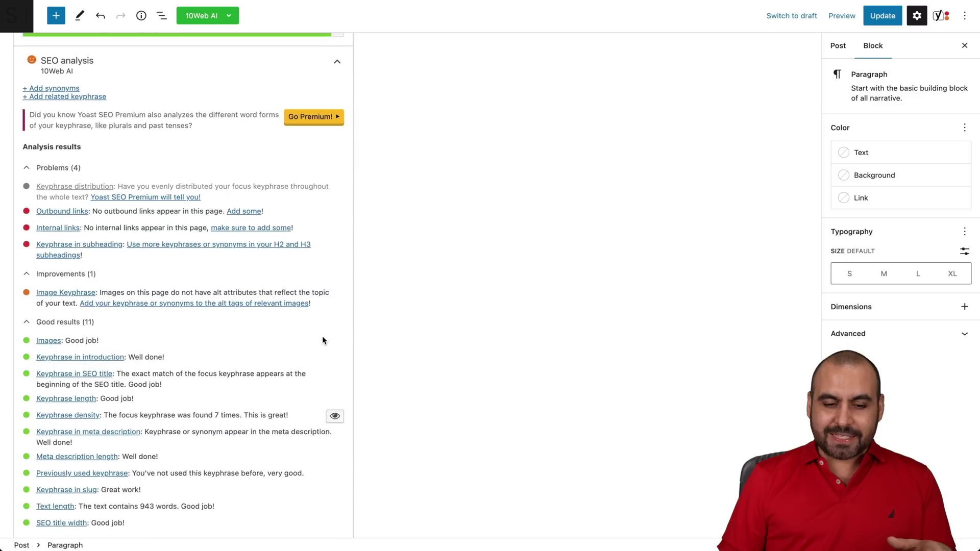
scroll(322, 336, "down", 4)
scroll(322, 336, "down", 2)
scroll(322, 336, "up", 5)
scroll(322, 336, "up", 3)
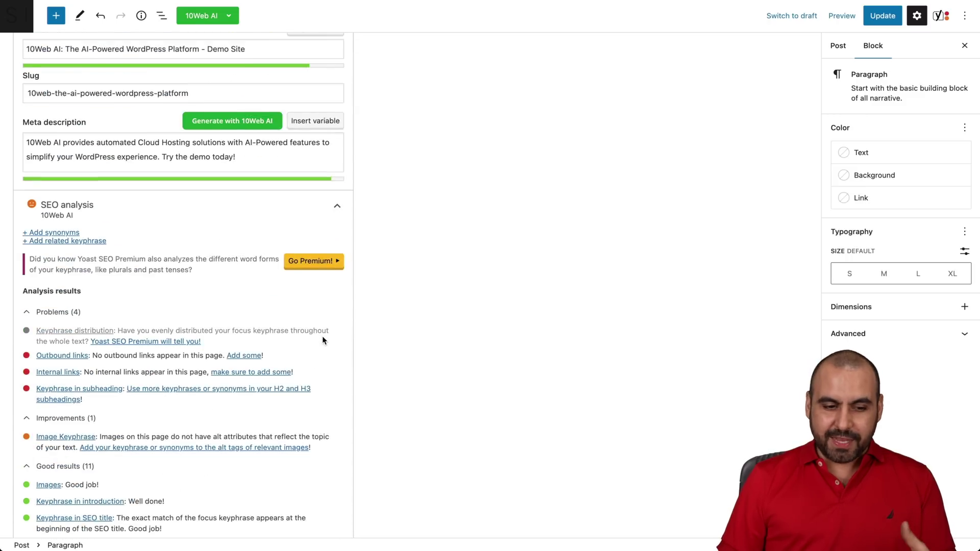
scroll(322, 336, "down", 1)
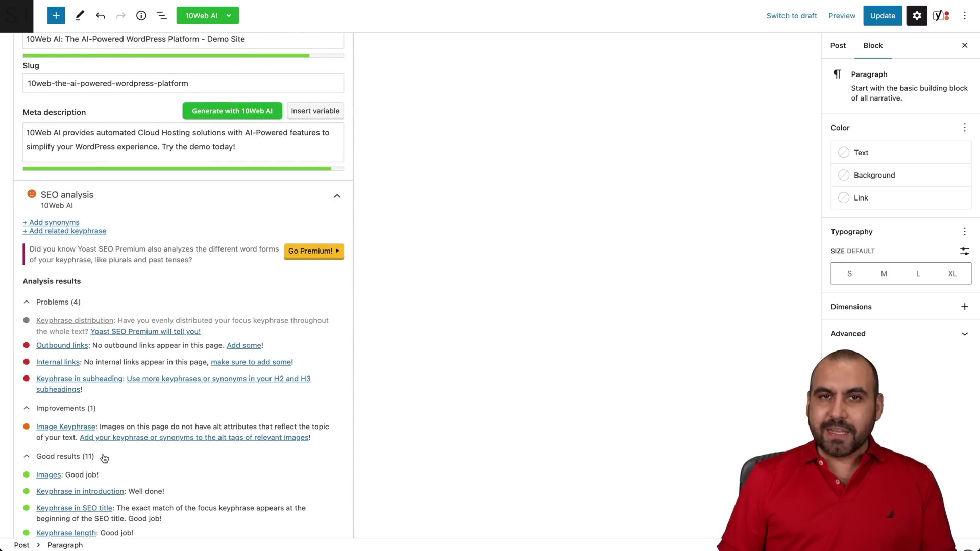
scroll(370, 479, "up", 4)
scroll(369, 479, "up", 1)
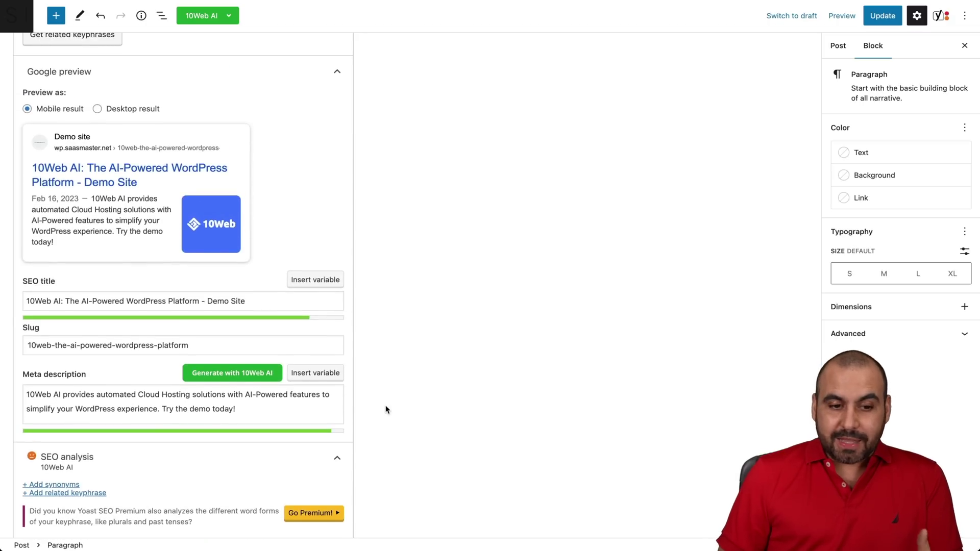
scroll(386, 410, "up", 5)
scroll(386, 410, "up", 5)
scroll(386, 409, "up", 4)
scroll(386, 410, "up", 3)
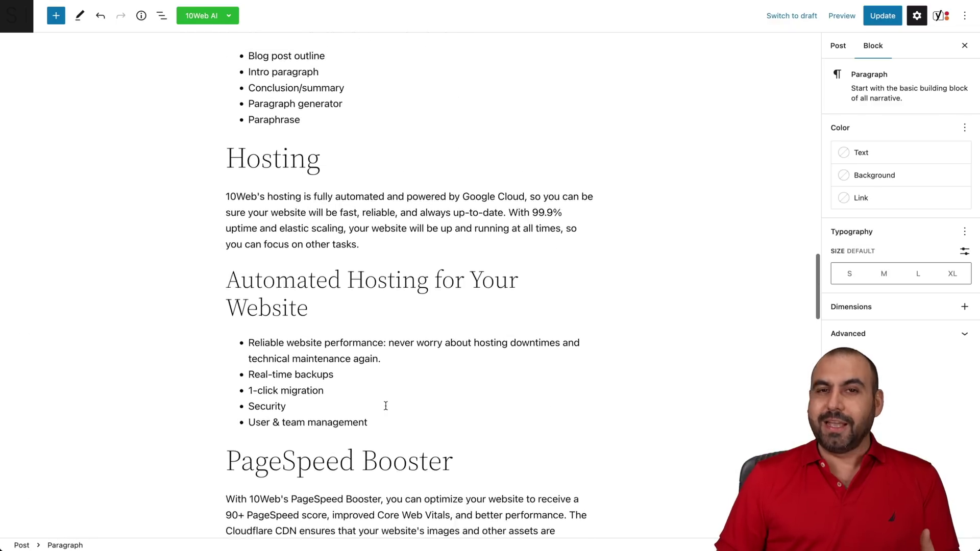
scroll(386, 410, "up", 3)
scroll(386, 410, "up", 3)
scroll(386, 410, "up", 5)
scroll(386, 405, "up", 6)
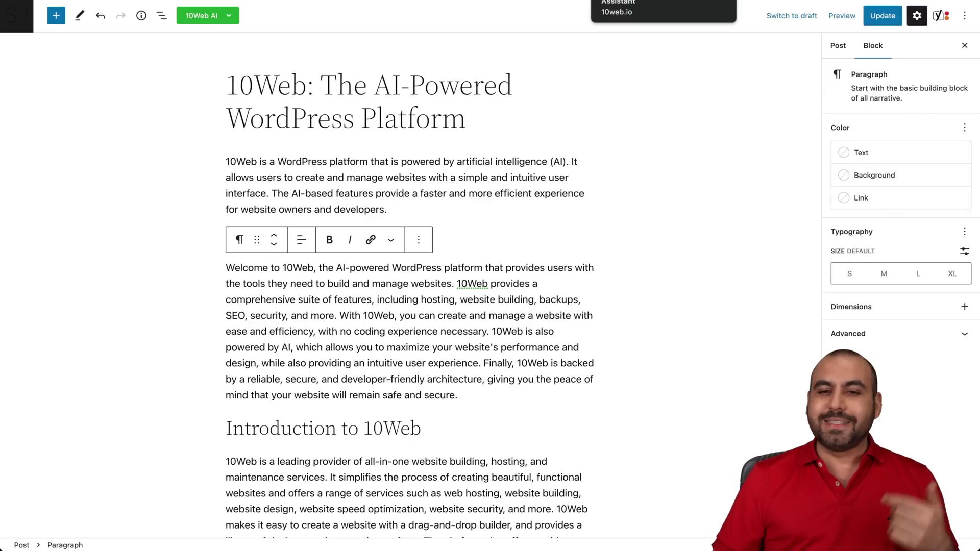
- Switch to the browser tab showing the 10Web AI Assistant pricing comparison
left_click(663, 9)
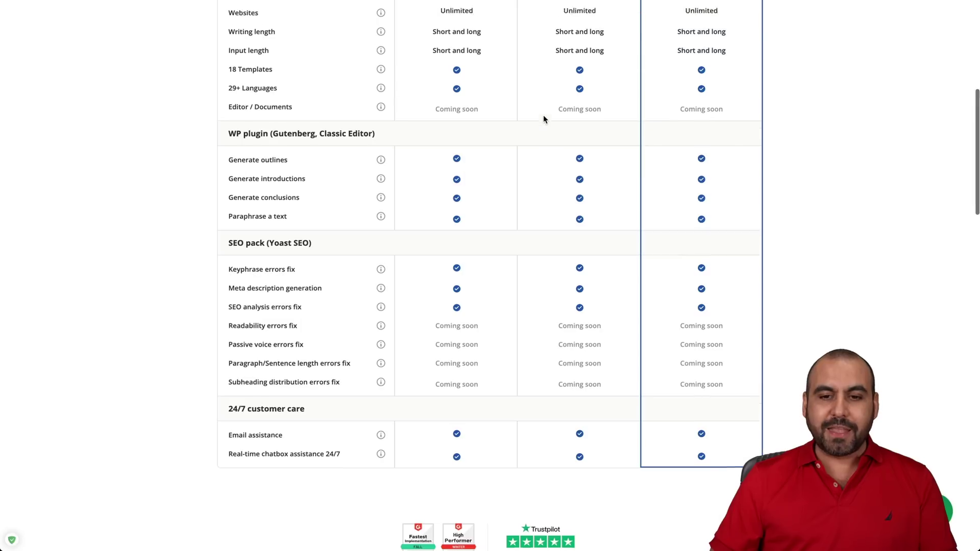
scroll(543, 115, "up", 10)
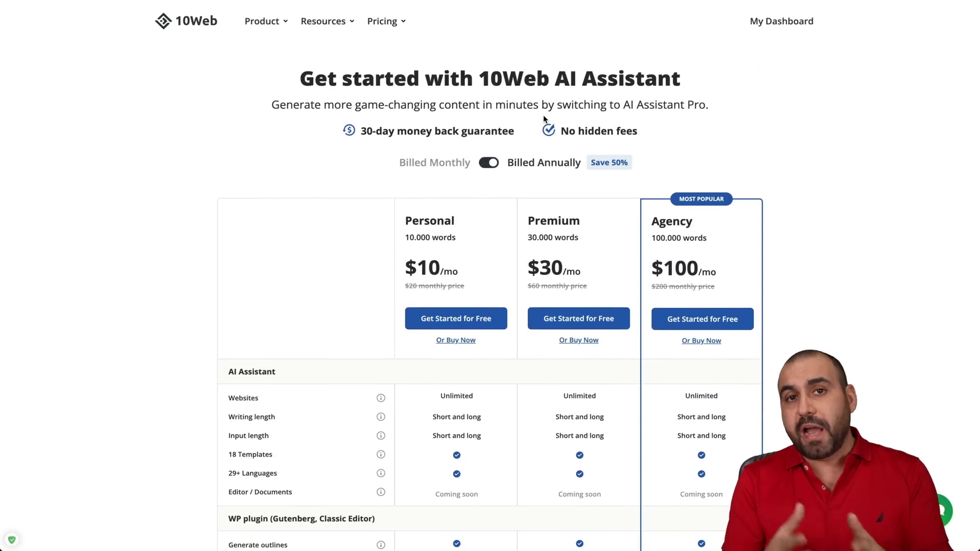